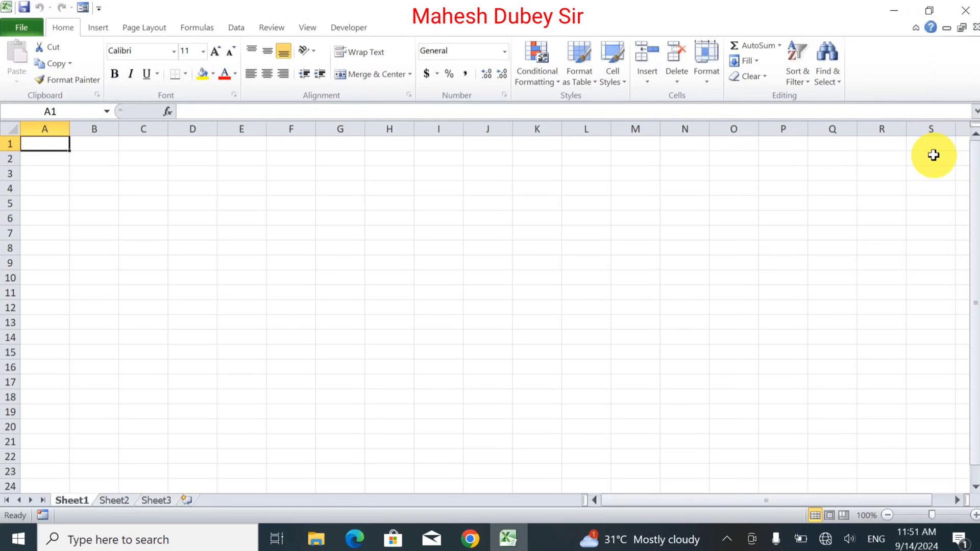
Enter the title "Kshama Internet Service Provider" in cell A1.
text(S)
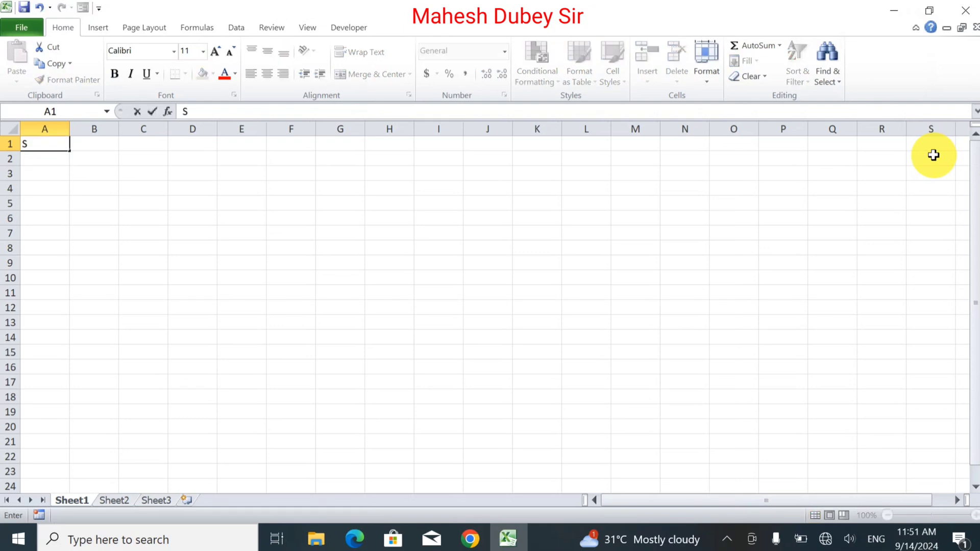
key(BackSpace)
text(Kshama Inter )
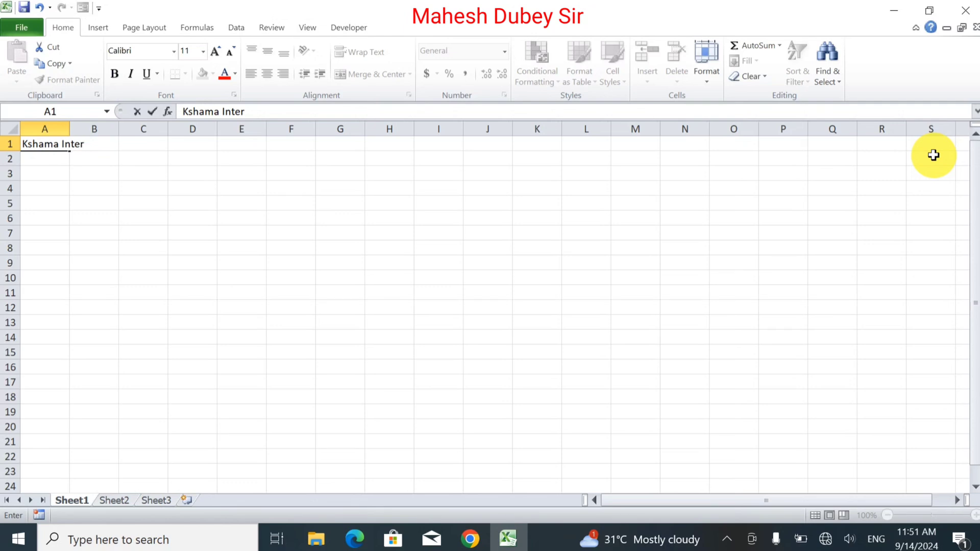
text(net Service )
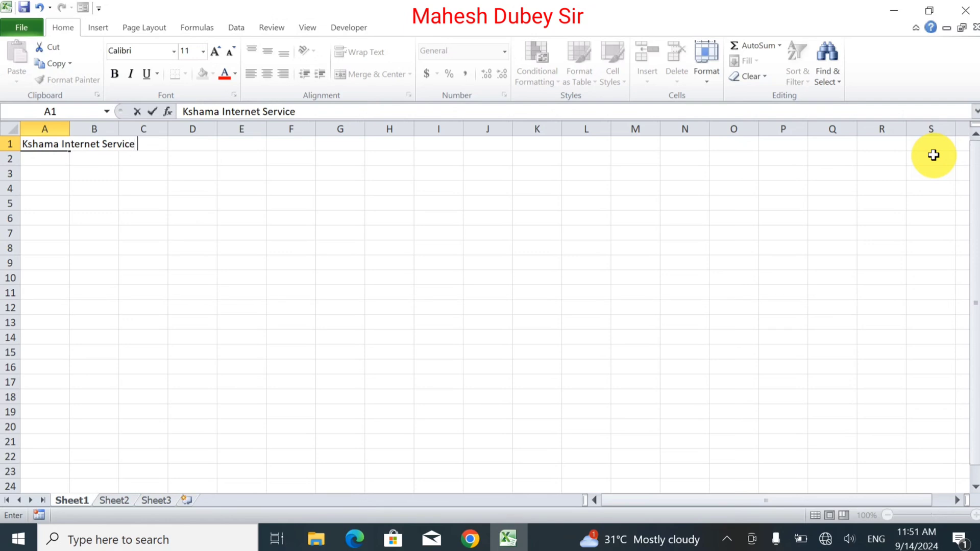
text(Provider)
key(Return)
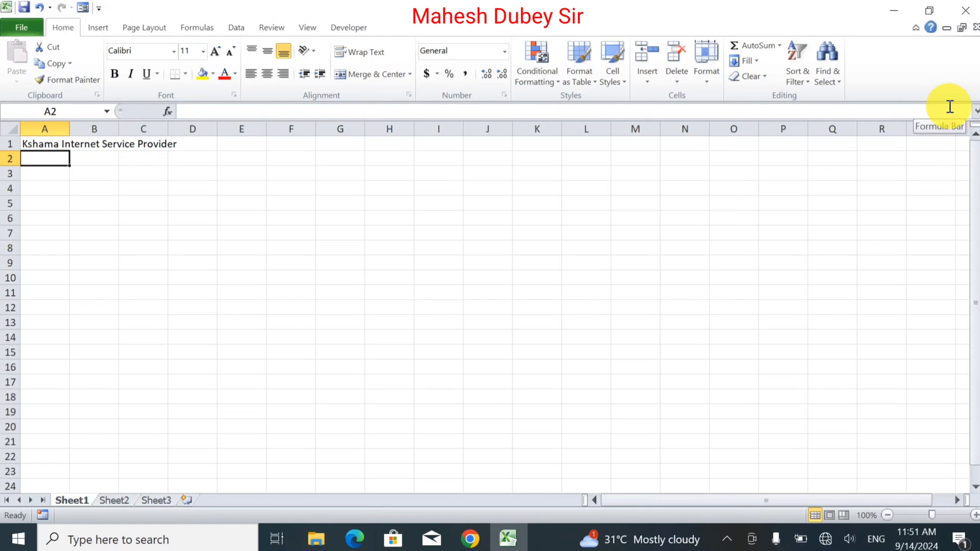
Enter the column headings "Sr" in A2 and "Customer Name" in B2.
text(N)
key(BackSpace)
text(Sr)
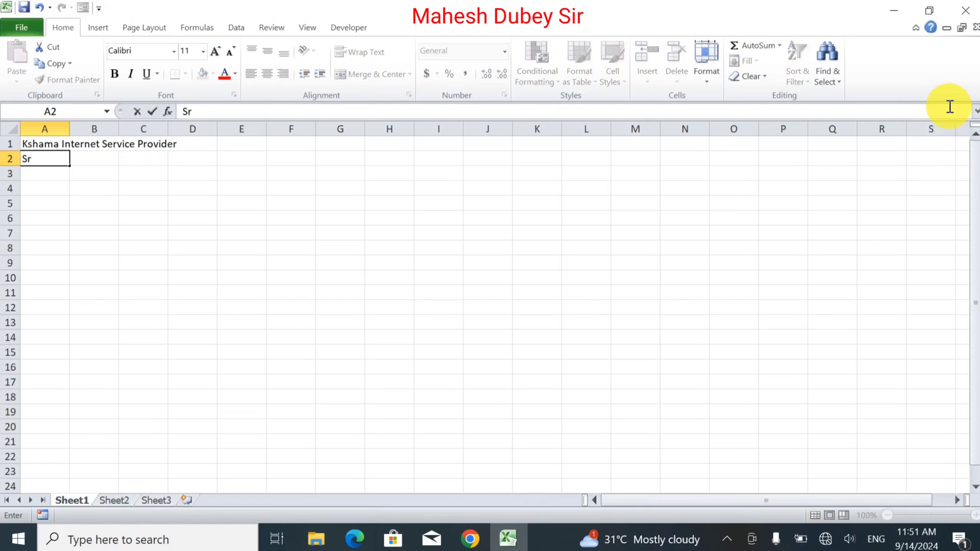
key(Tab)
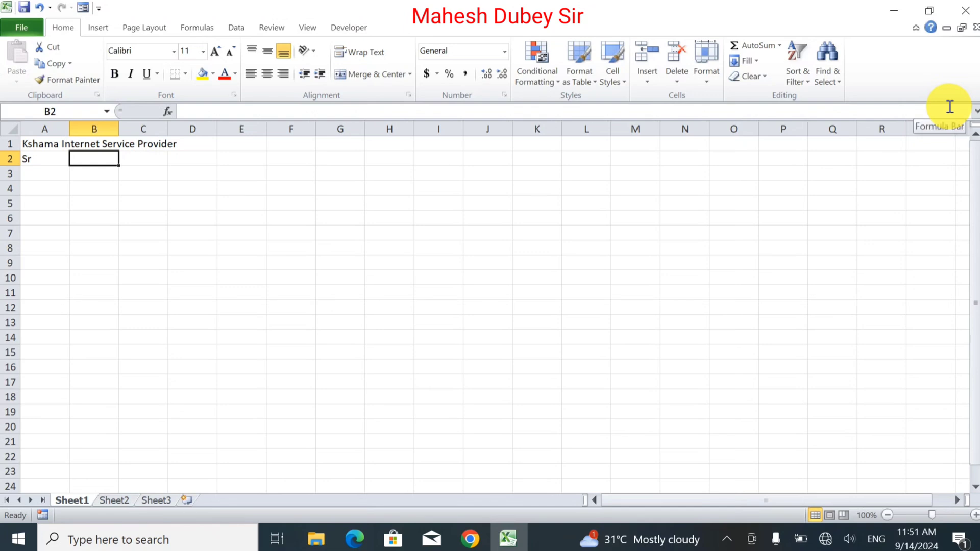
text(B)
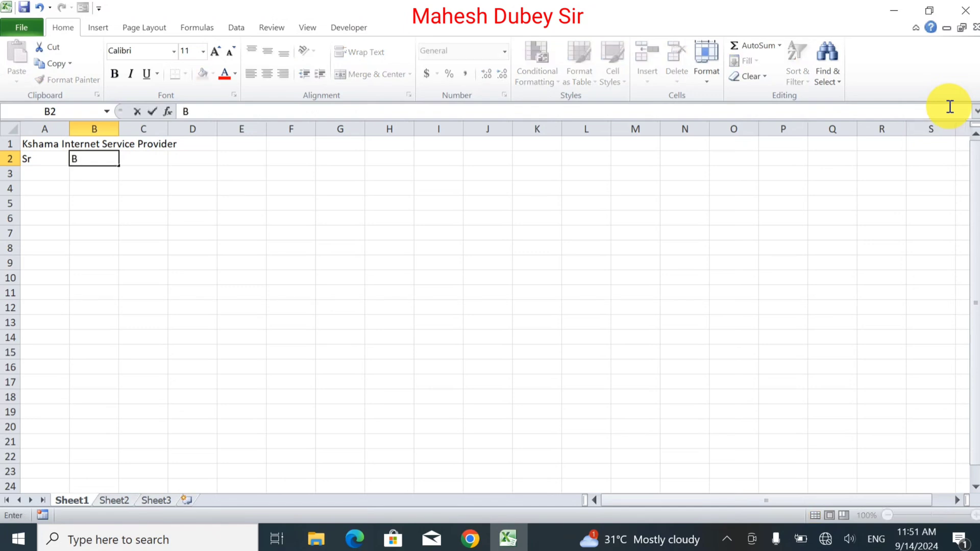
key(BackSpace)
text(Customer Name)
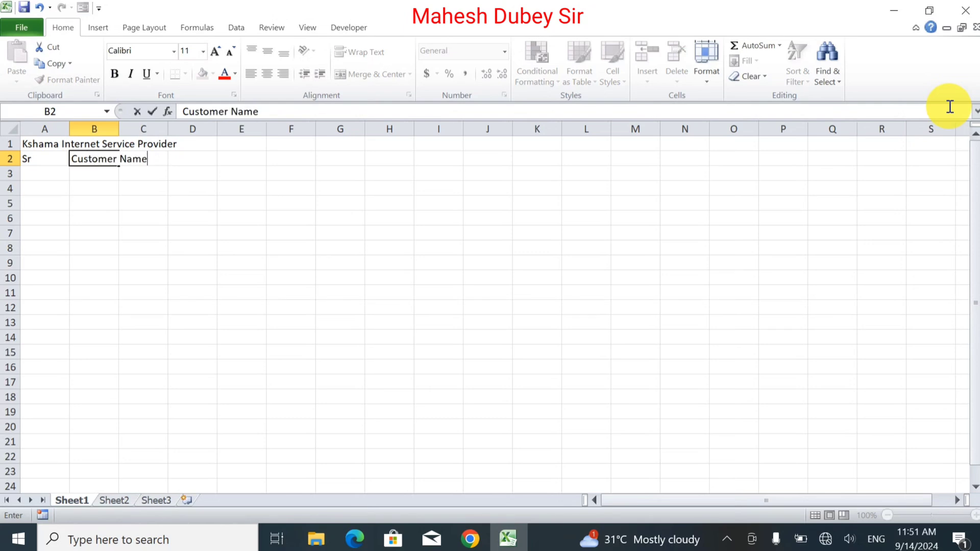
key(Tab)
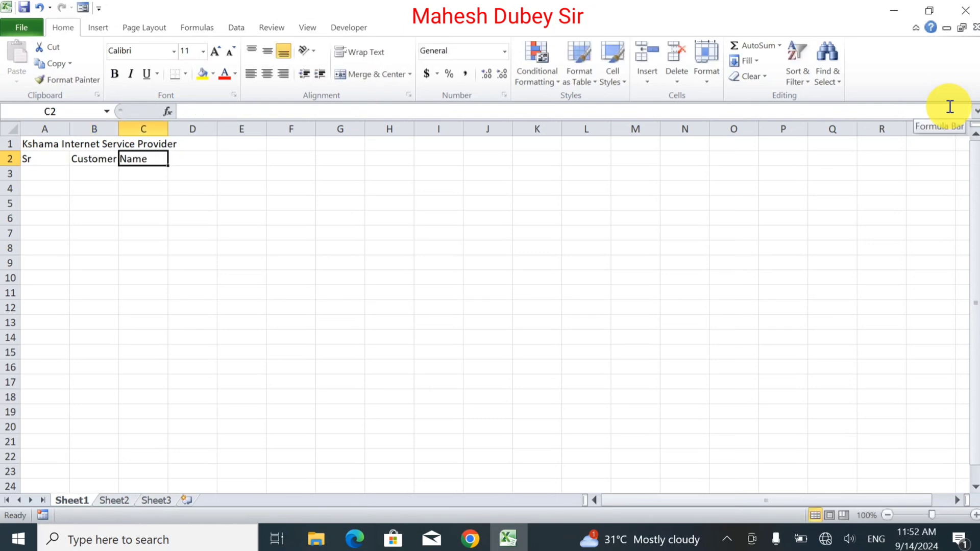
Add the headings "Months" in C2 and "Data Uses" in D2.
text(M)
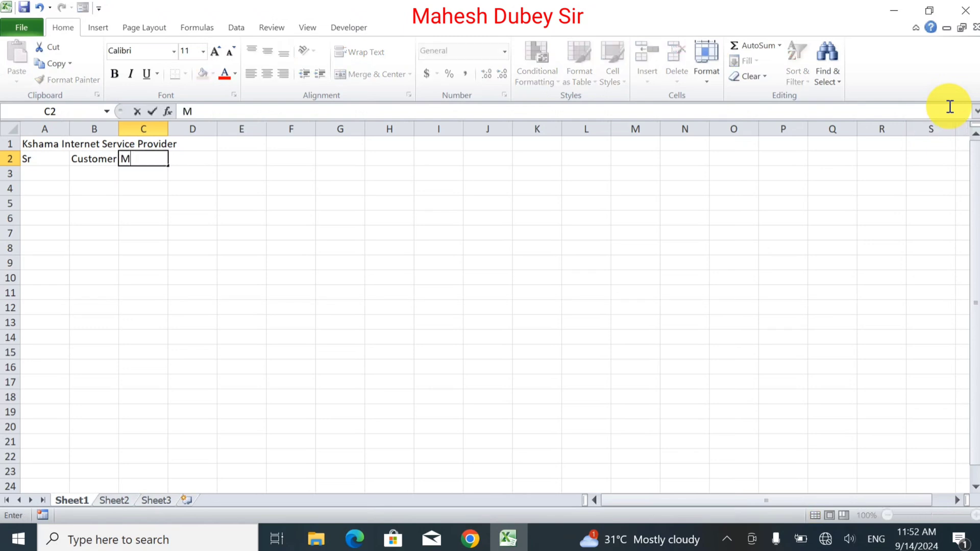
text(onths)
key(Tab)
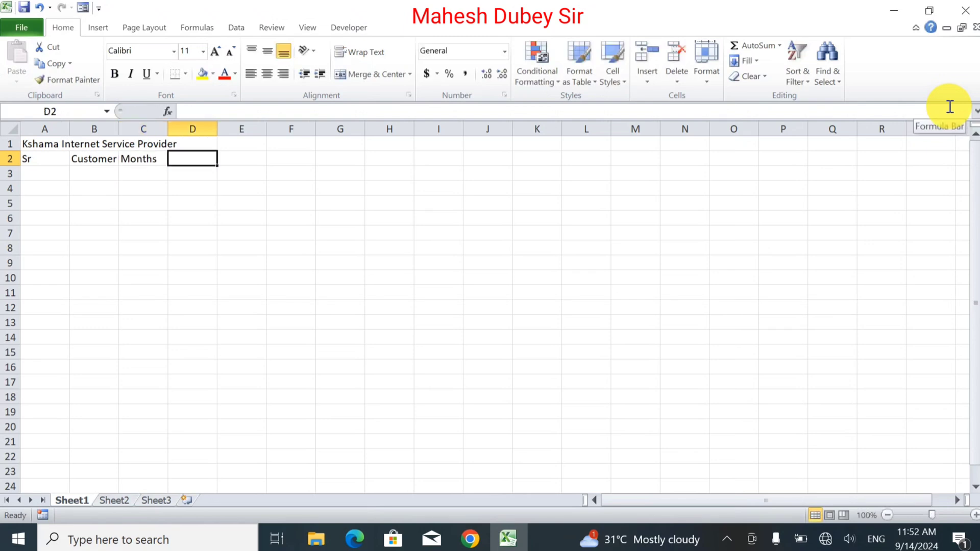
text(Date)
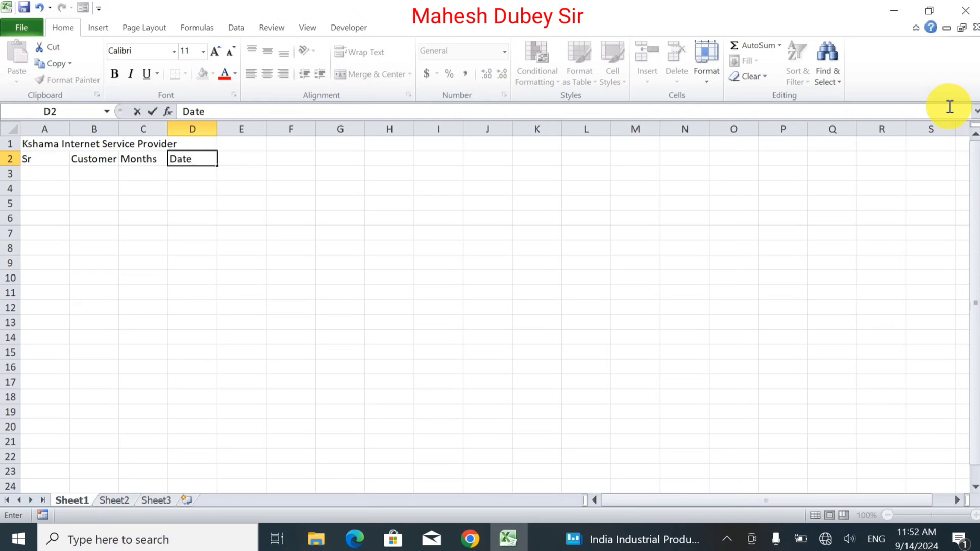
key(BackSpace)
text(a Uses)
key(Tab)
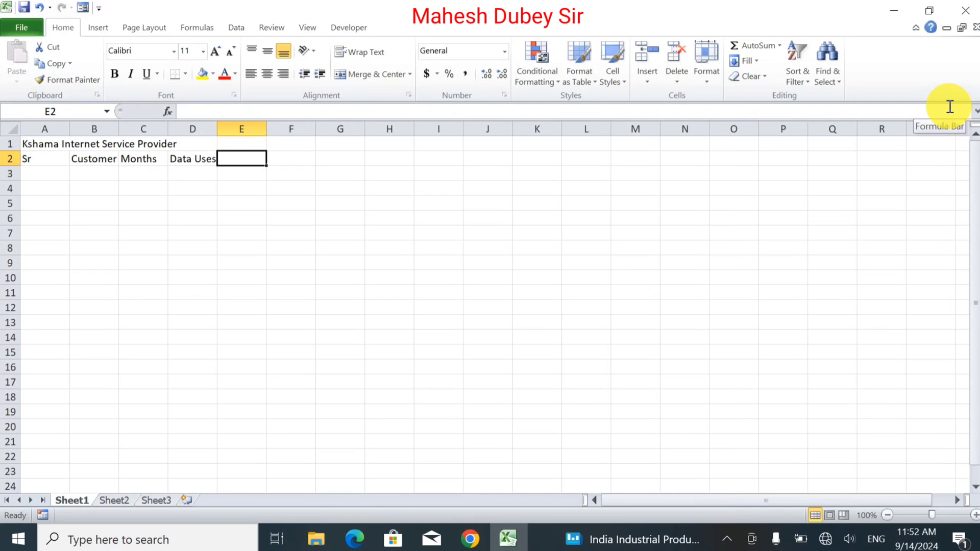
Add the headings "Mobile" in E2 and "Computer" in F2 to complete the header row.
text(Mobile)
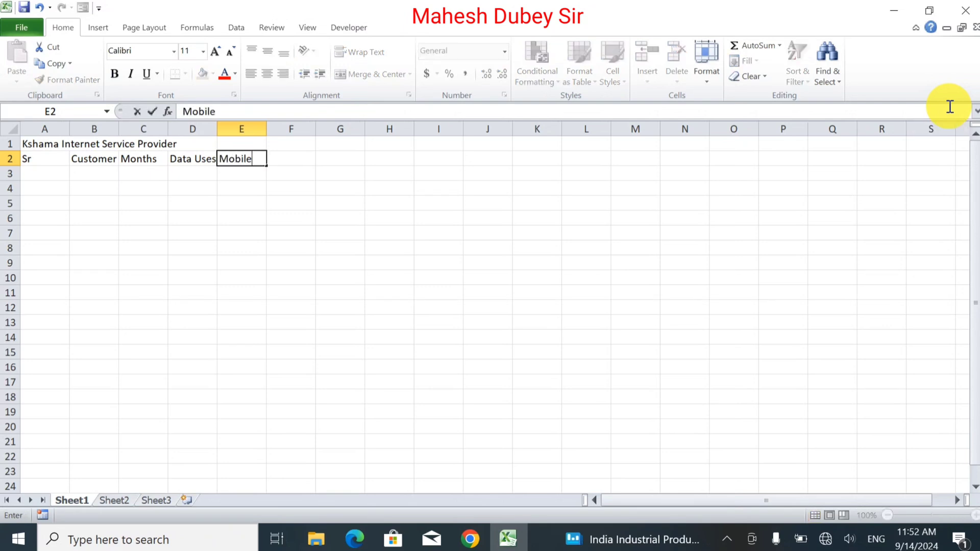
key(Tab)
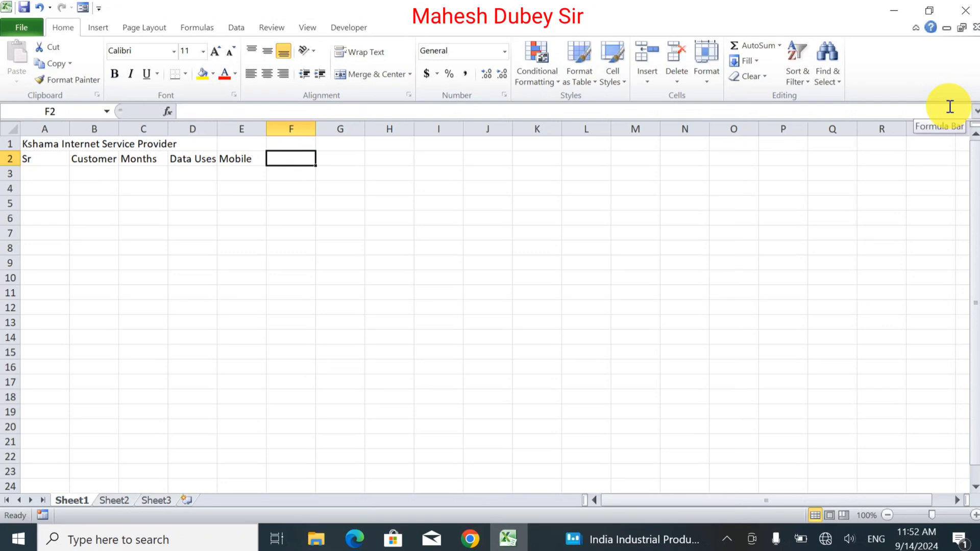
text(Compo)
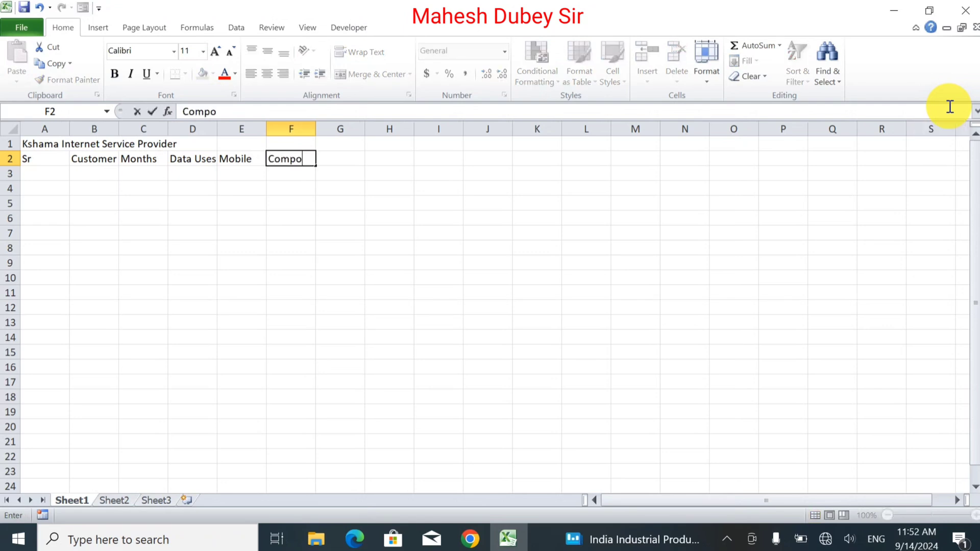
key(BackSpace)
text(uter)
key(Return)
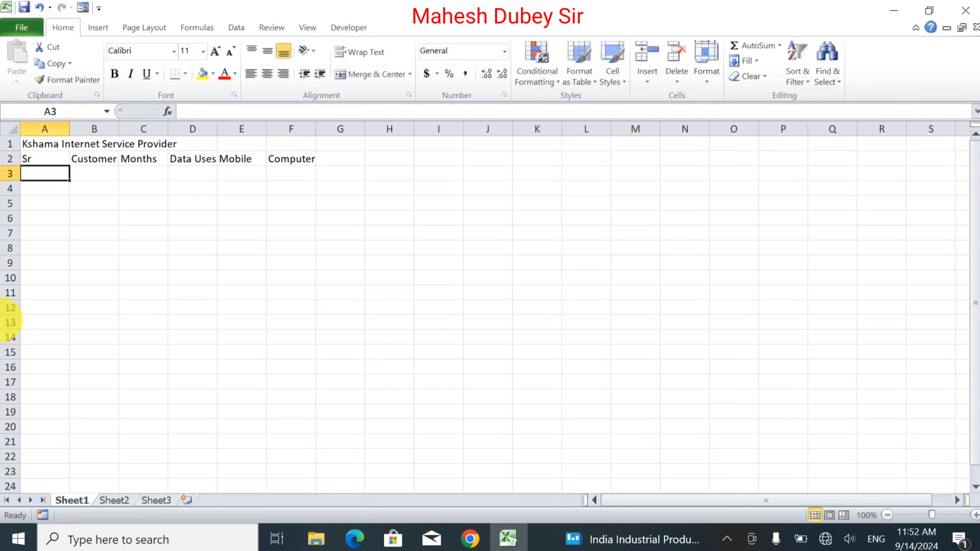
Merge and center the title across A1:F1 and format it bold at font size 16.
drag(38, 144, 274, 119)
click(371, 75)
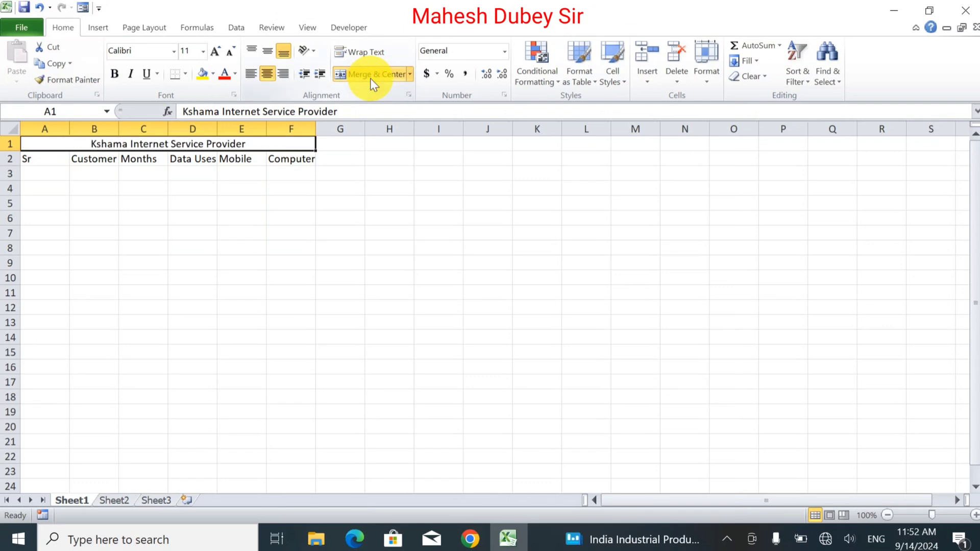
click(218, 54)
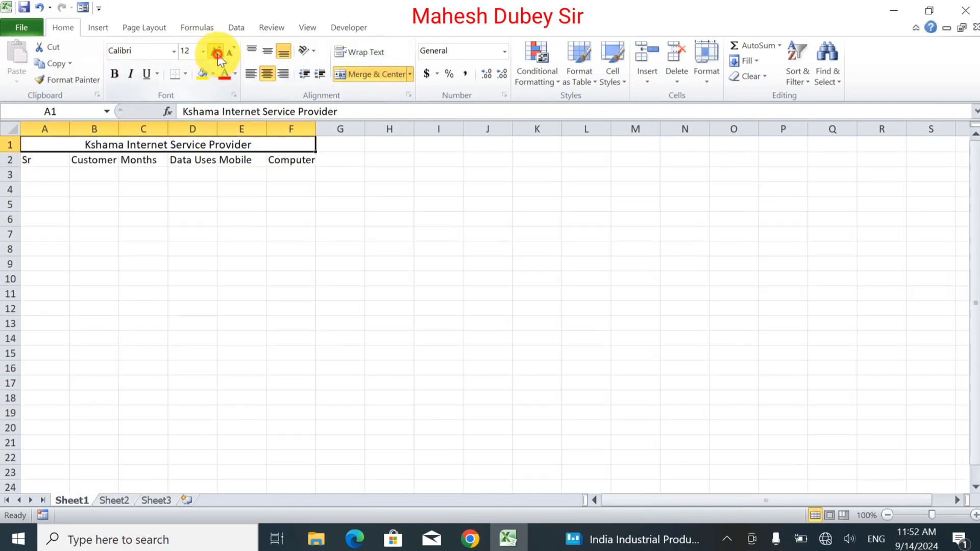
click(218, 54)
click(217, 54)
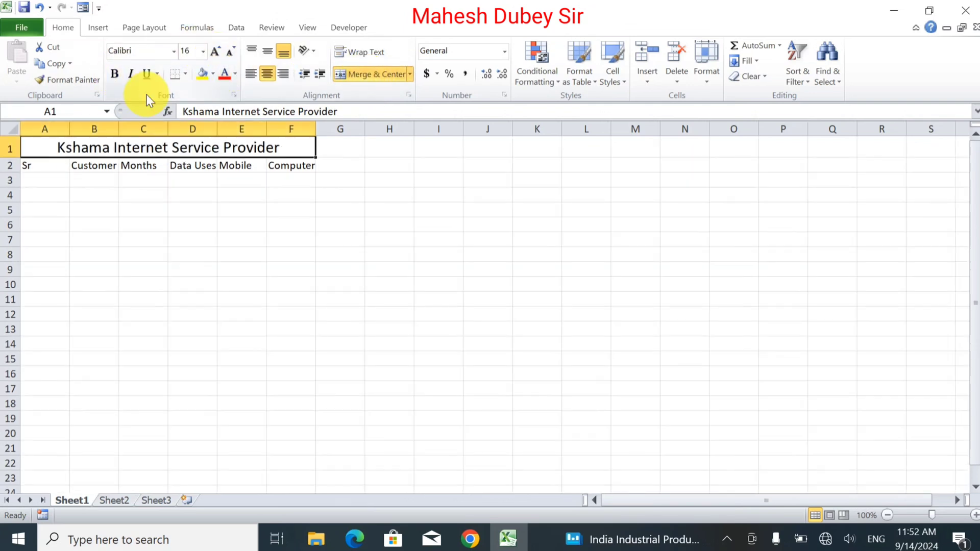
click(114, 74)
Format the header cells A2:F2 in bold at font size 14.
drag(32, 166, 296, 165)
click(215, 52)
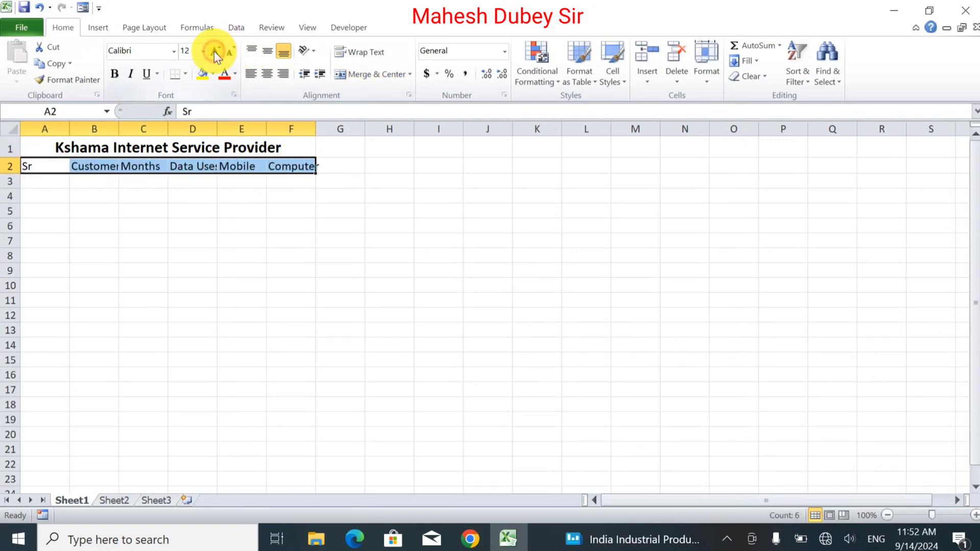
click(213, 51)
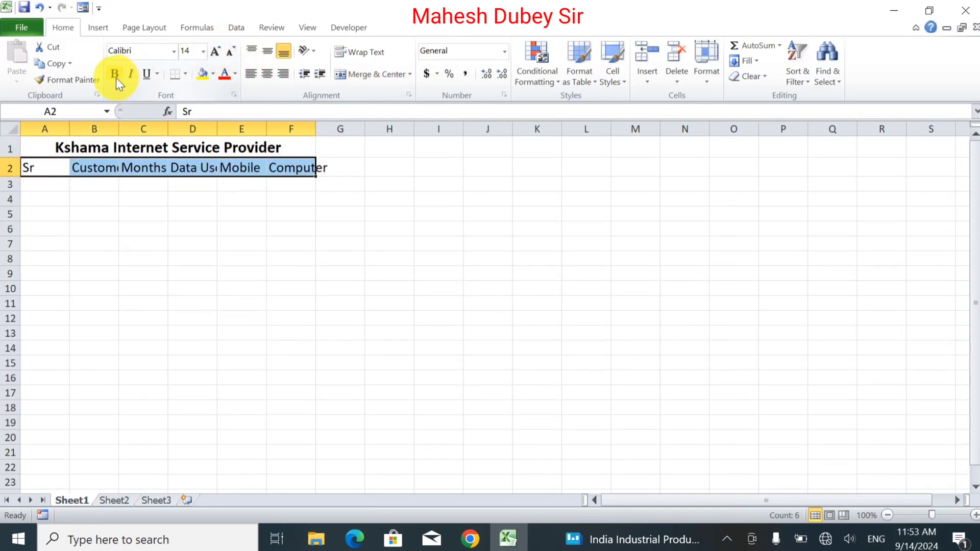
click(115, 74)
AutoFit the widths of columns A to F to their contents and widen column A slightly.
drag(30, 128, 323, 126)
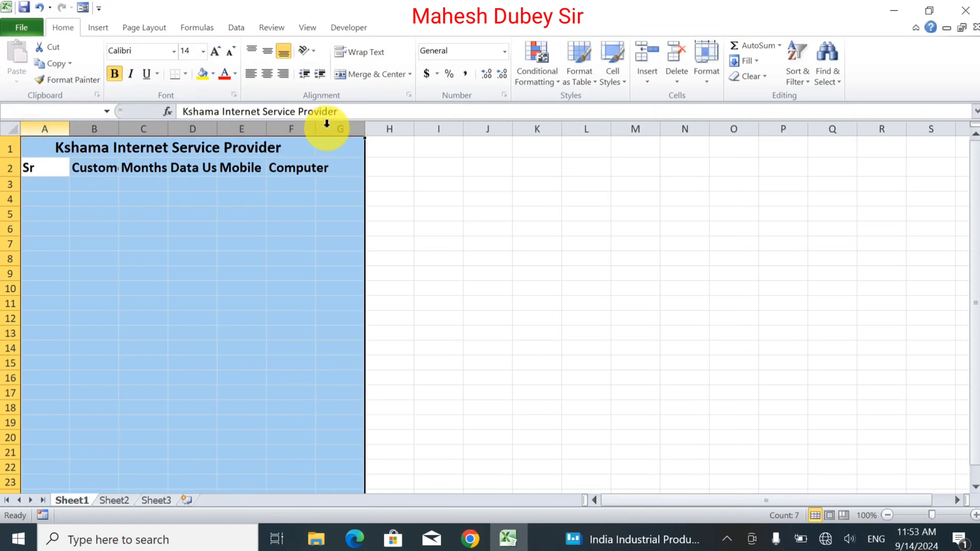
click(194, 230)
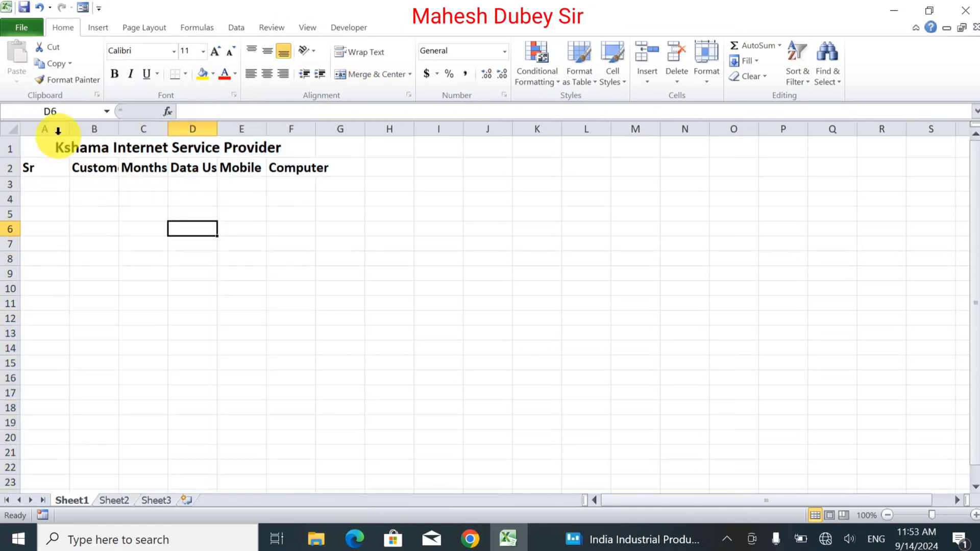
drag(39, 127, 2, 140)
click(283, 122)
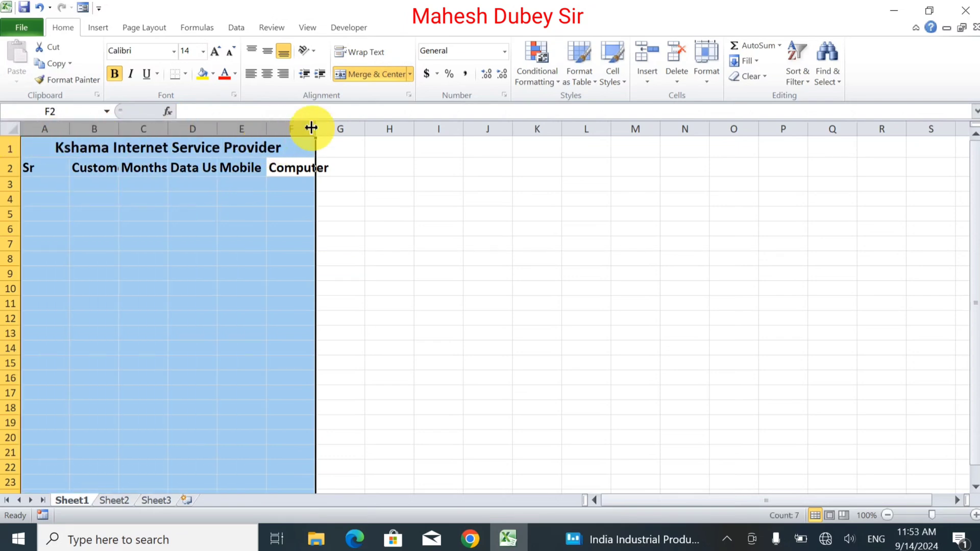
double_click(312, 127)
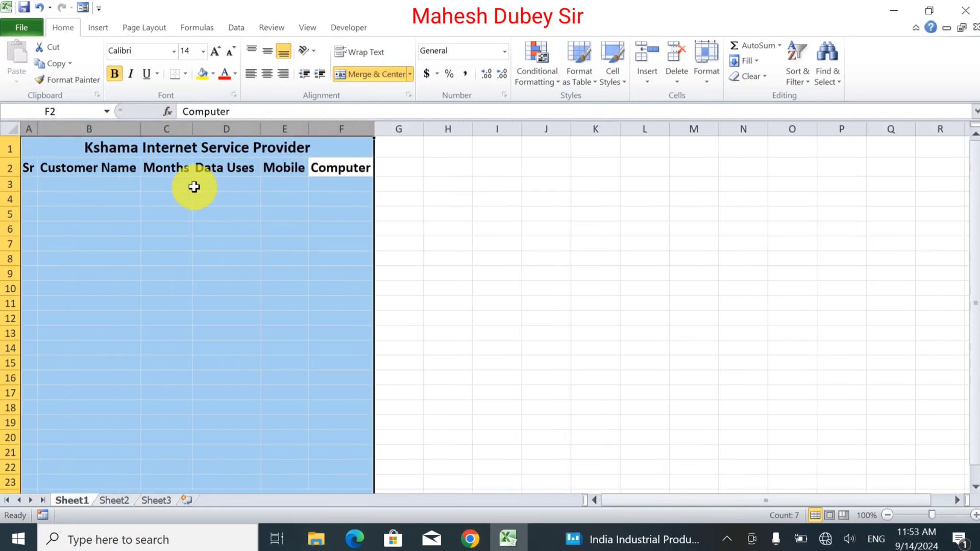
click(100, 229)
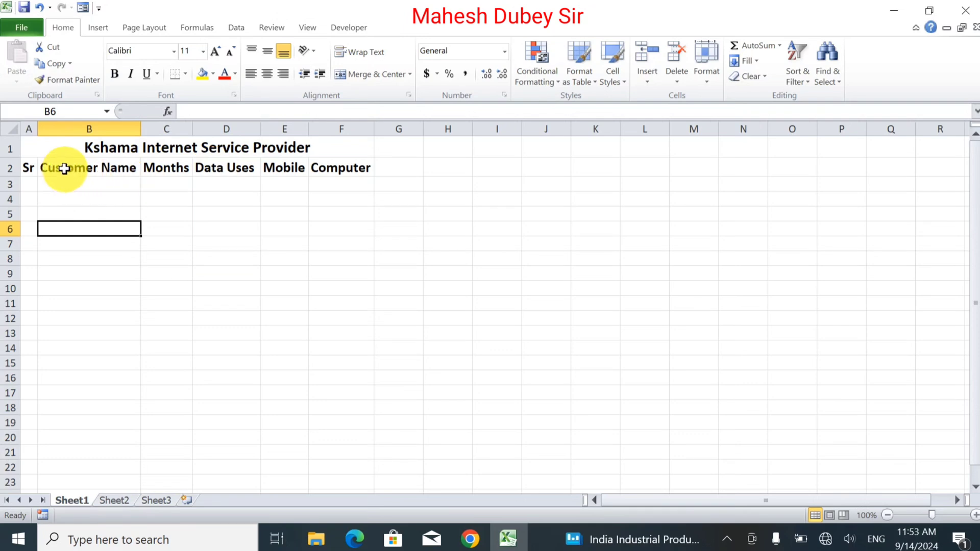
mouse_move(44, 134)
mouse_down()
mouse_move(33, 126)
mouse_move(45, 128)
mouse_up()
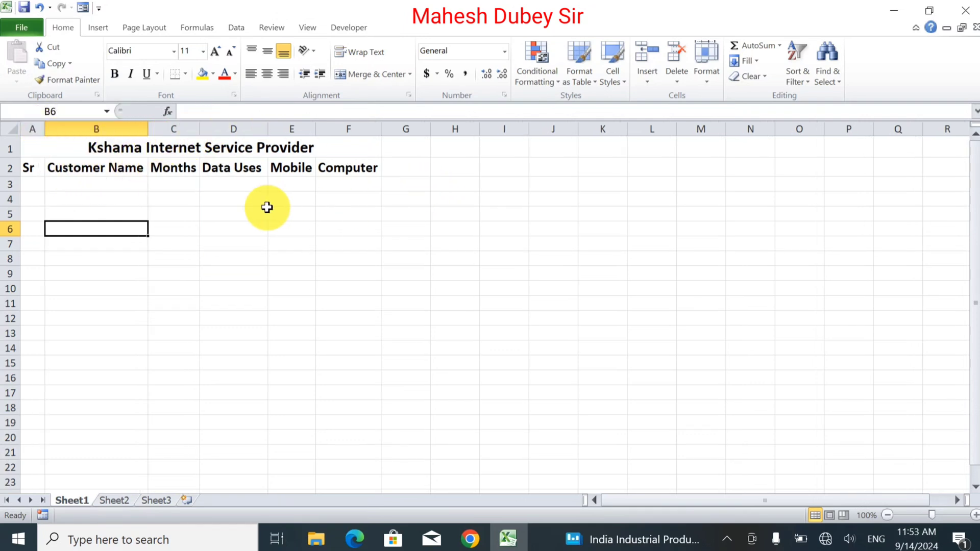
Fill in the first record in row 3 with serial number 1 and the customer "Sachin Enterprises".
click(43, 185)
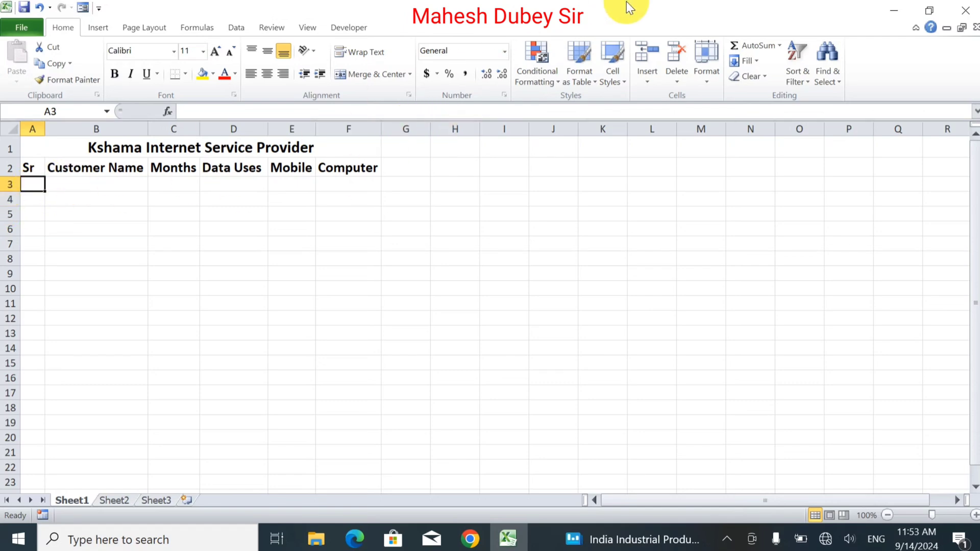
text(1)
key(Tab)
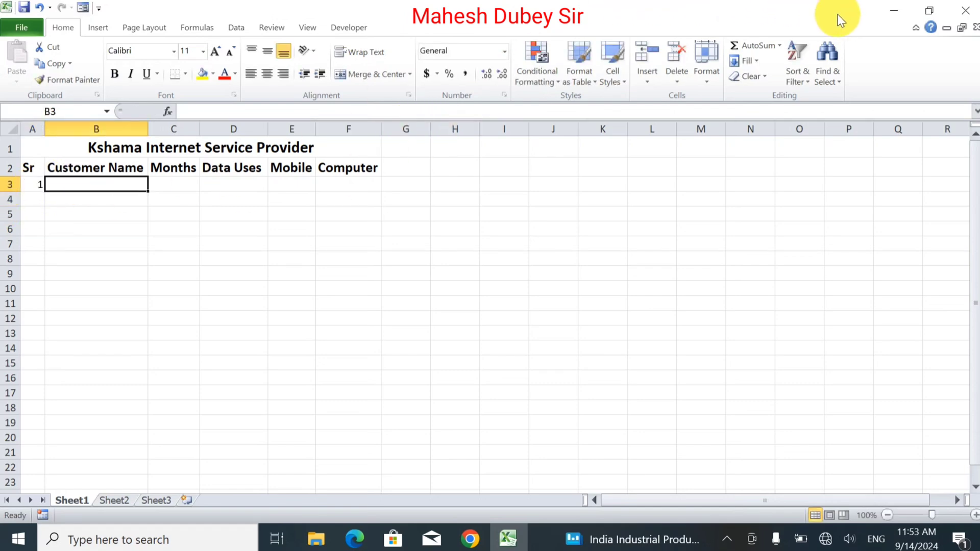
text(Se)
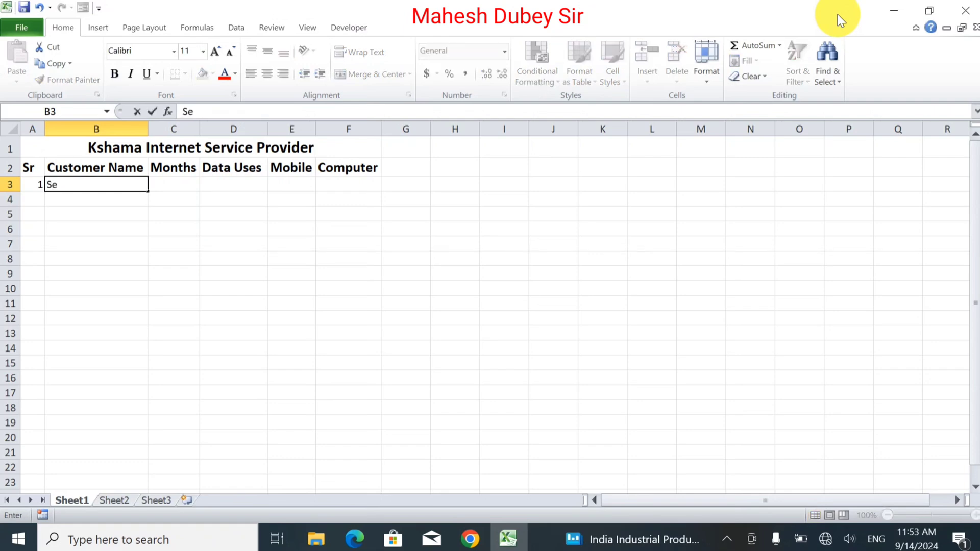
key(BackSpace)
text(achin In)
key(BackSpace)
key(BackSpace)
text(Enterprises)
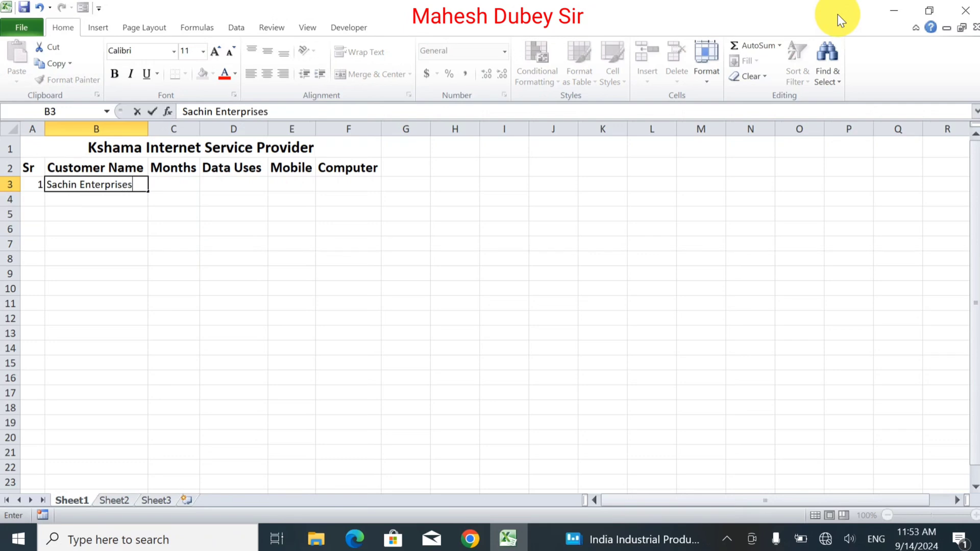
key(Return)
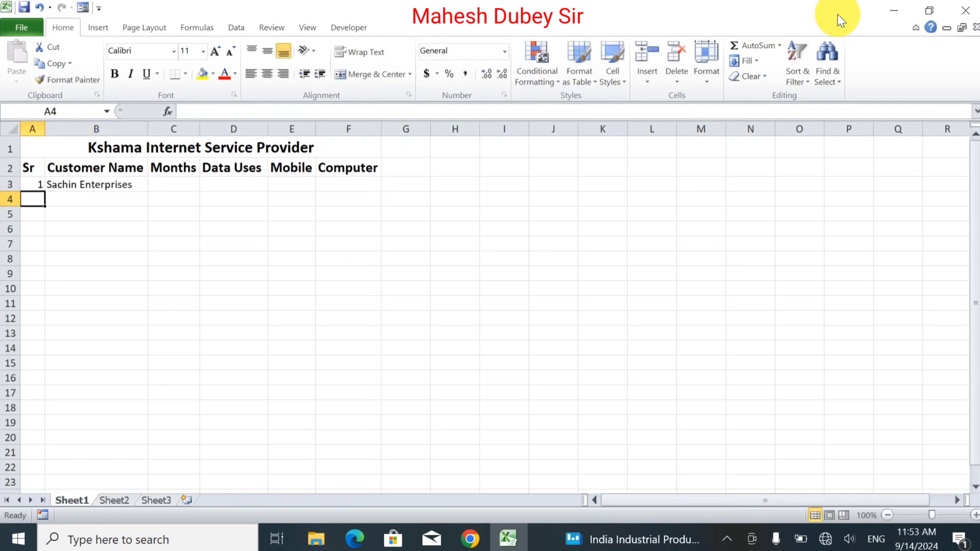
Fill in rows 4 and 5 with serial numbers 2 and 3 and their customers' first names.
text(2)
key(Tab)
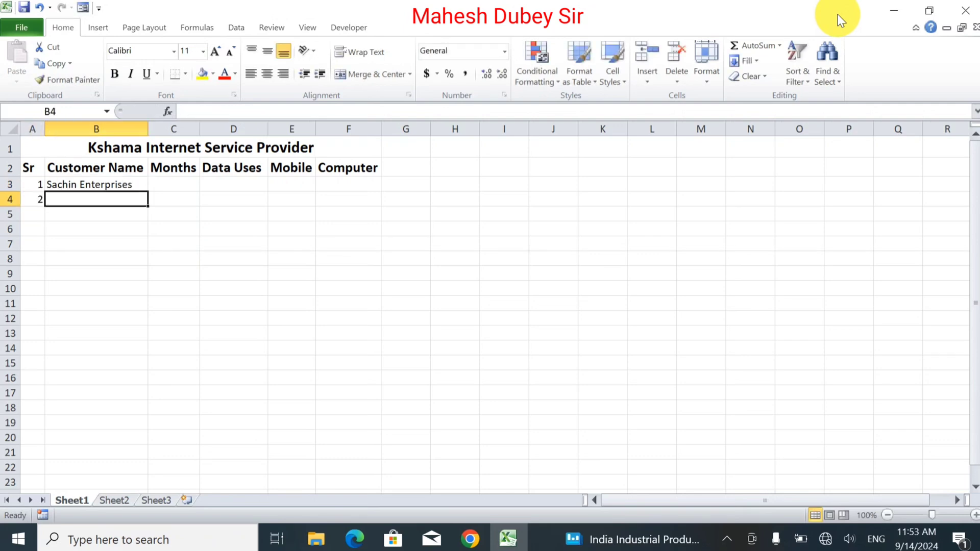
text(Syresh)
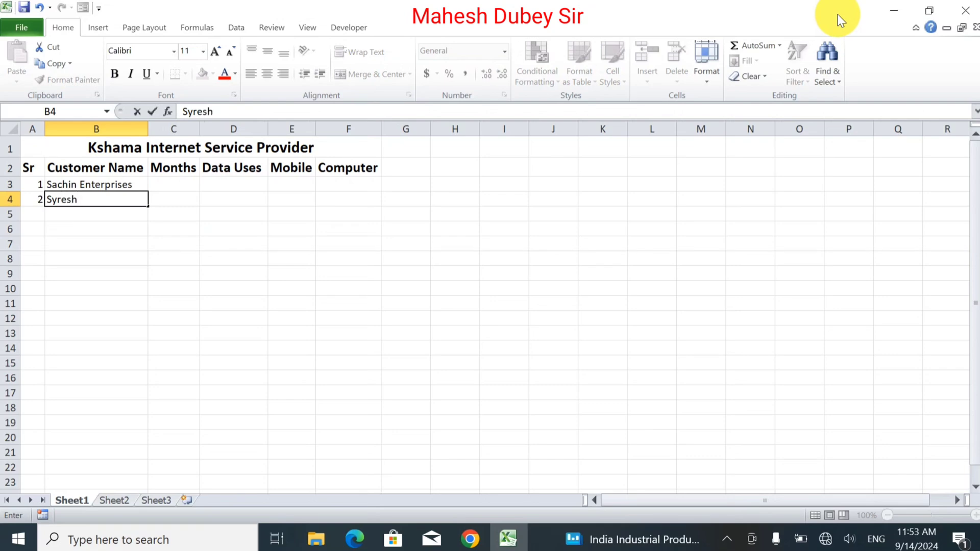
key(Return)
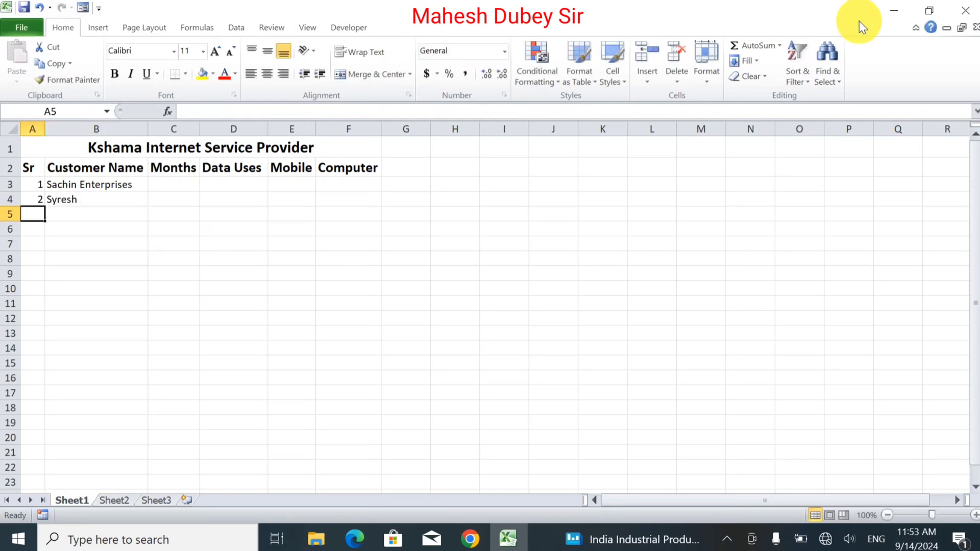
text(3)
key(Tab)
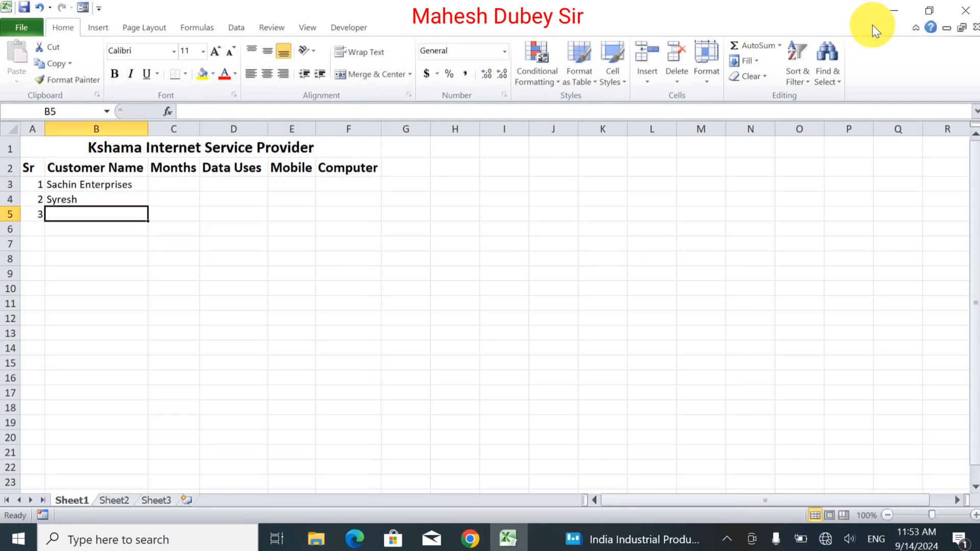
text(Alok)
key(Return)
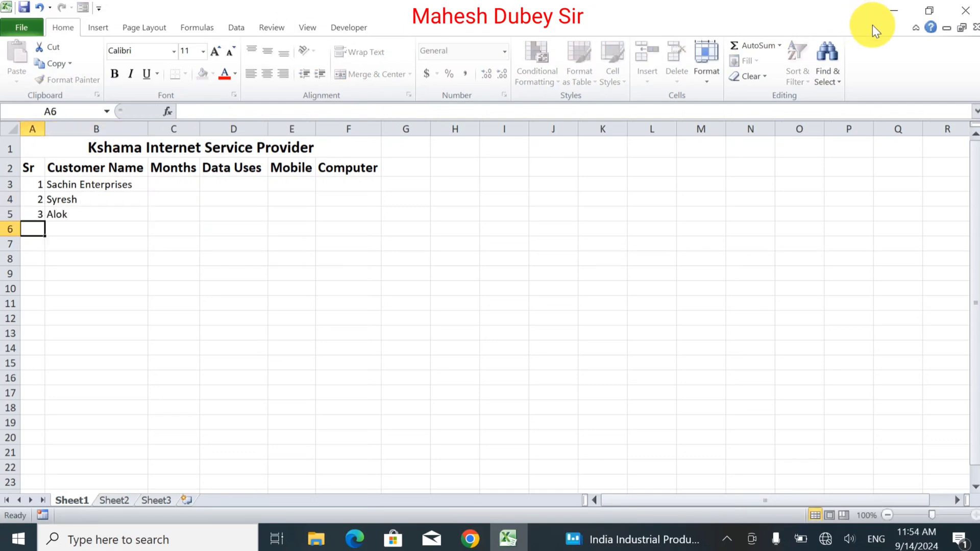
text(M)
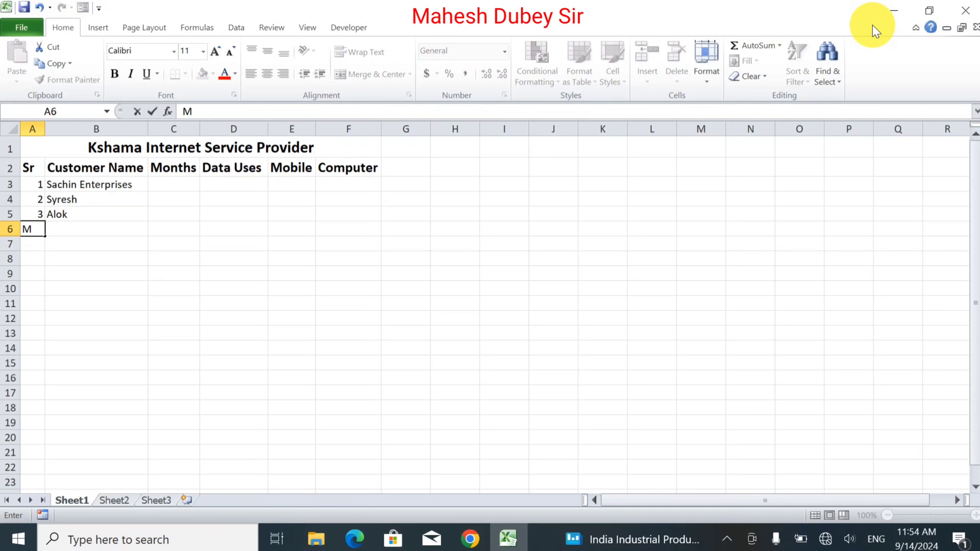
key(BackSpace)
text(4)
key(Tab)
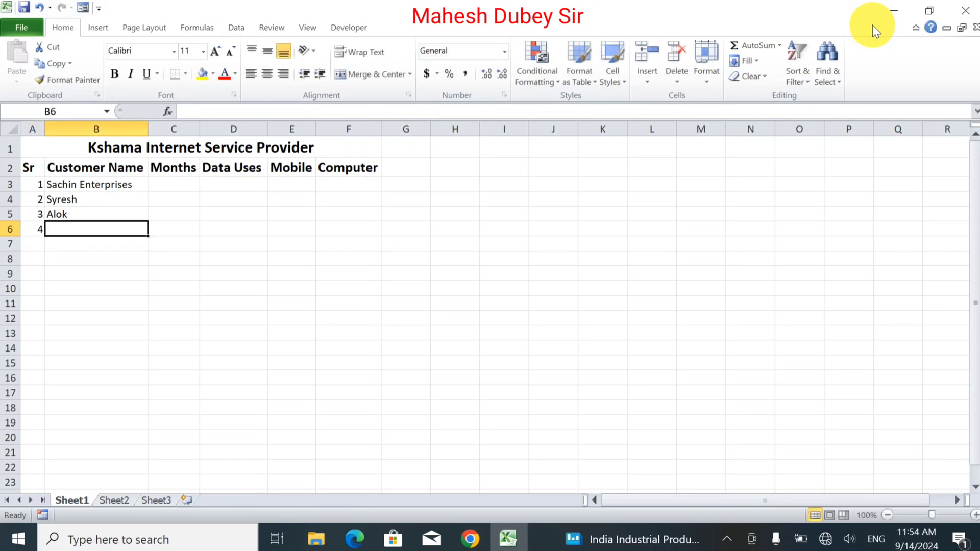
text(Mukesh )
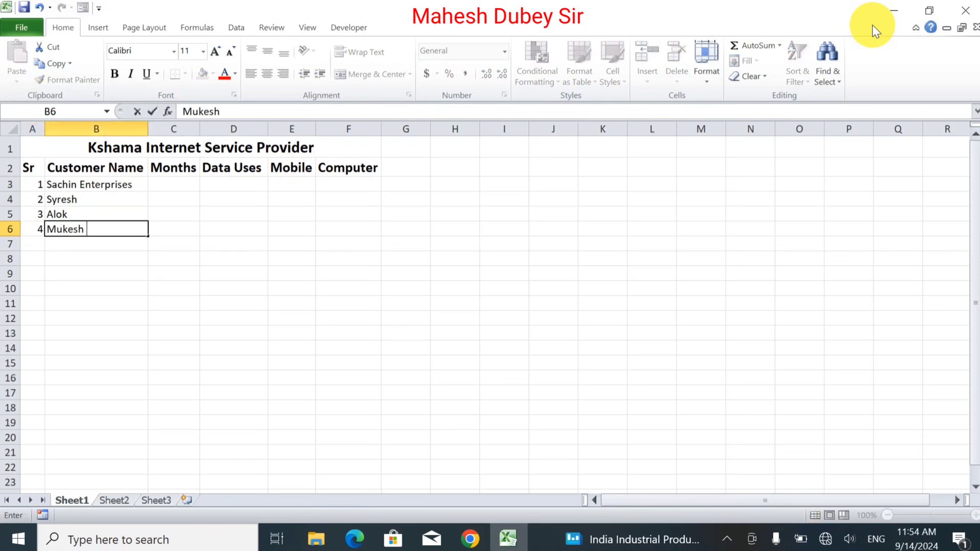
text(Kirana)
key(Return)
Fill in rows 7 and 8 with serial numbers 5 and 6 and the customers "Jitendra Computer's" and "Rajive Mobile".
text(5)
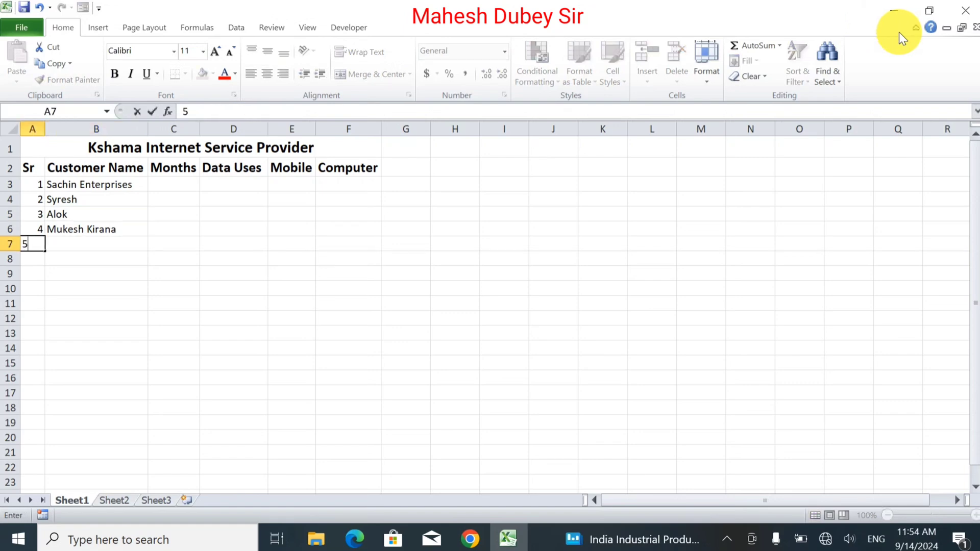
key(Tab)
text(Jite)
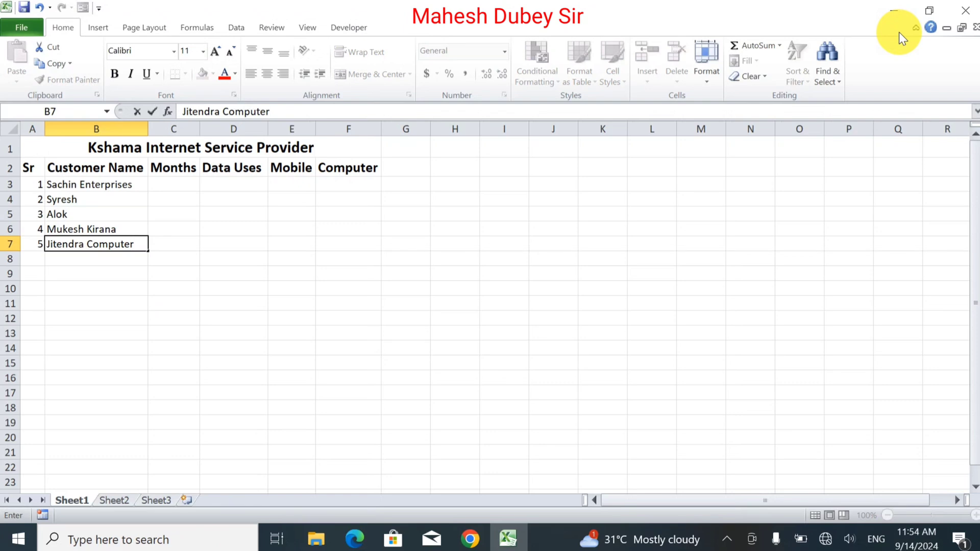
key(Return)
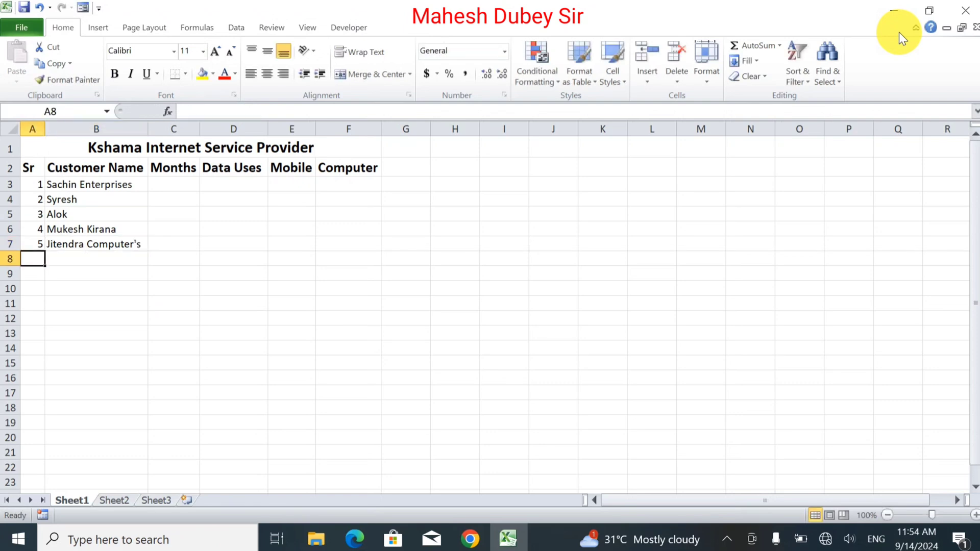
text(6)
key(Tab)
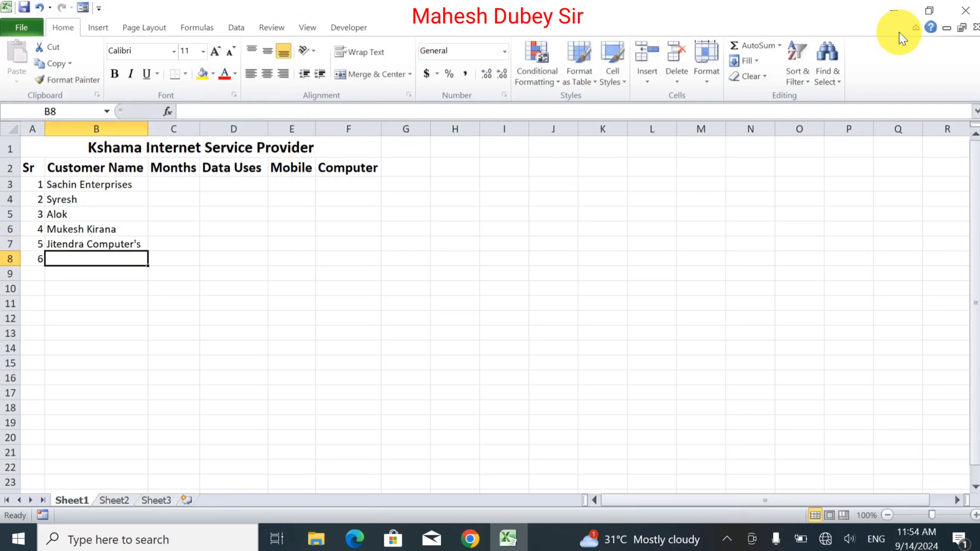
text(Rajive Mobile)
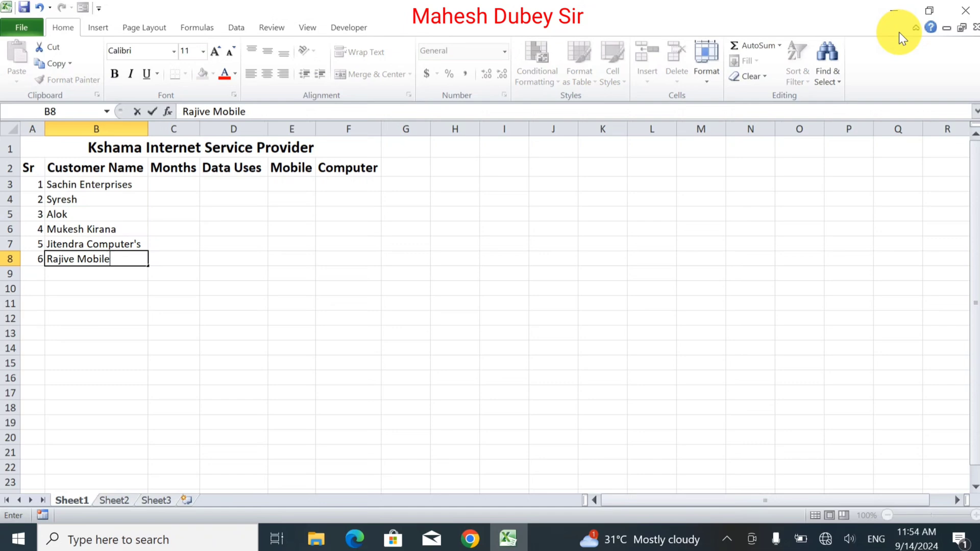
key(Tab)
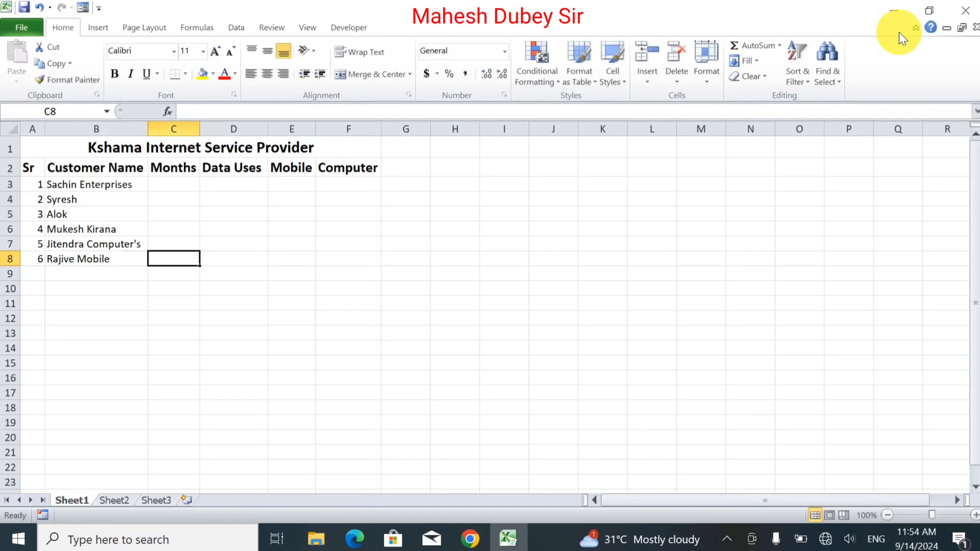
Enter Jan in C3 and fill the month series down to Dec in C14.
click(156, 181)
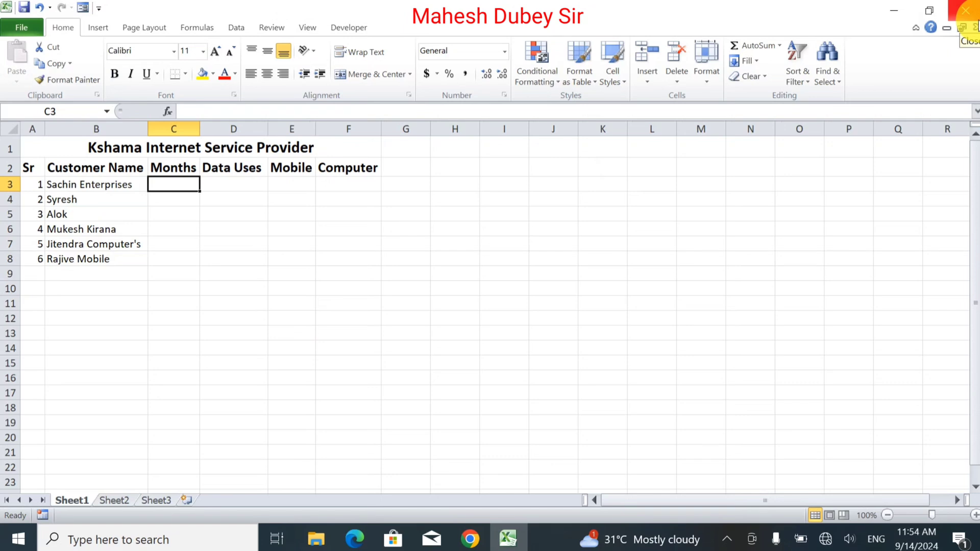
text(Jan)
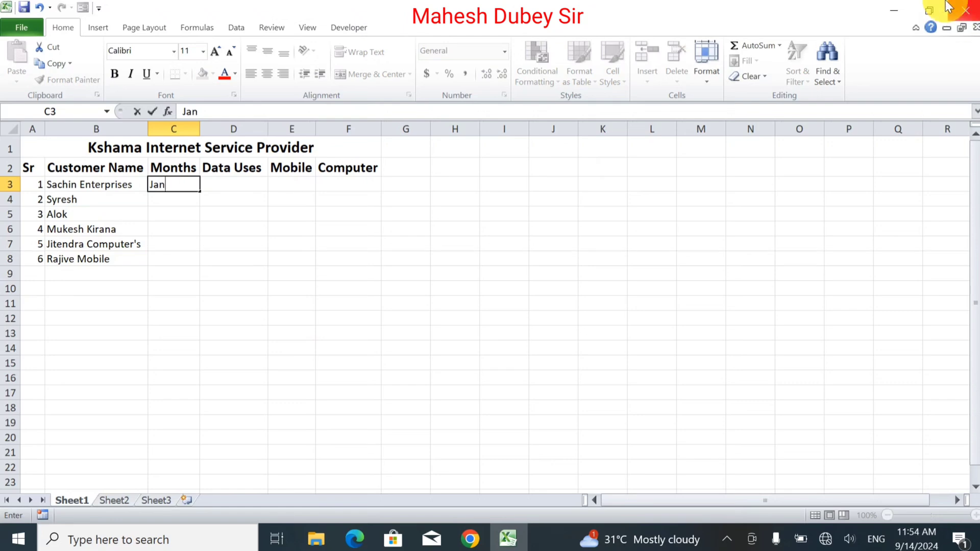
click(173, 186)
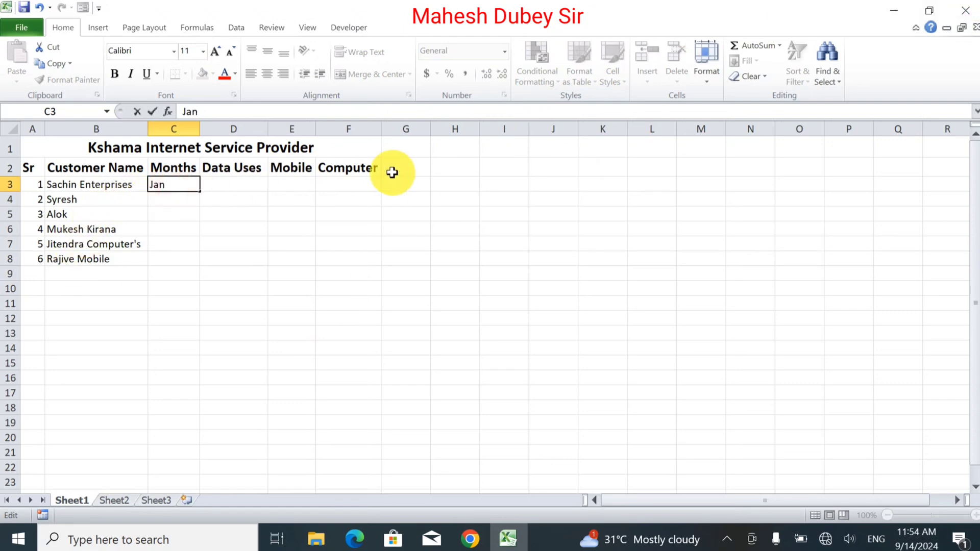
drag(224, 129, 449, 130)
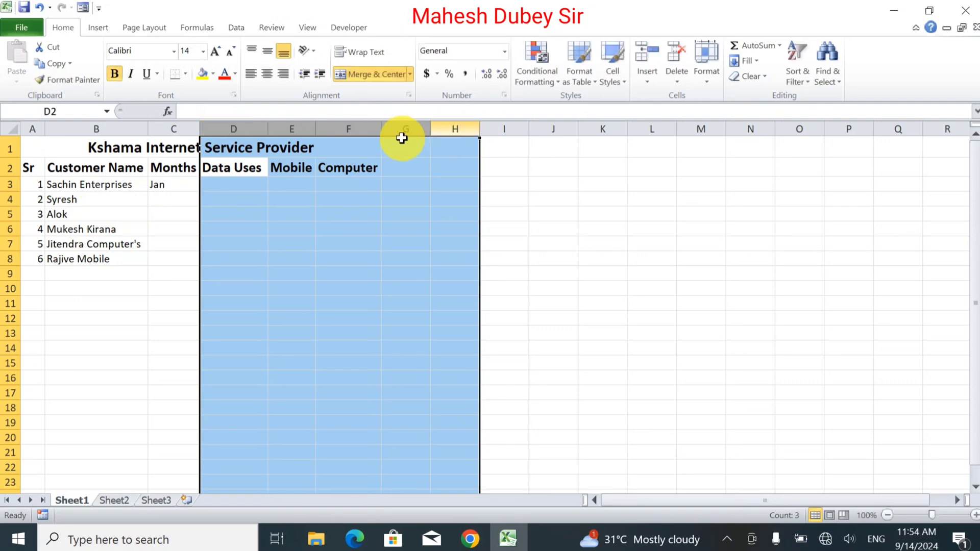
click(166, 185)
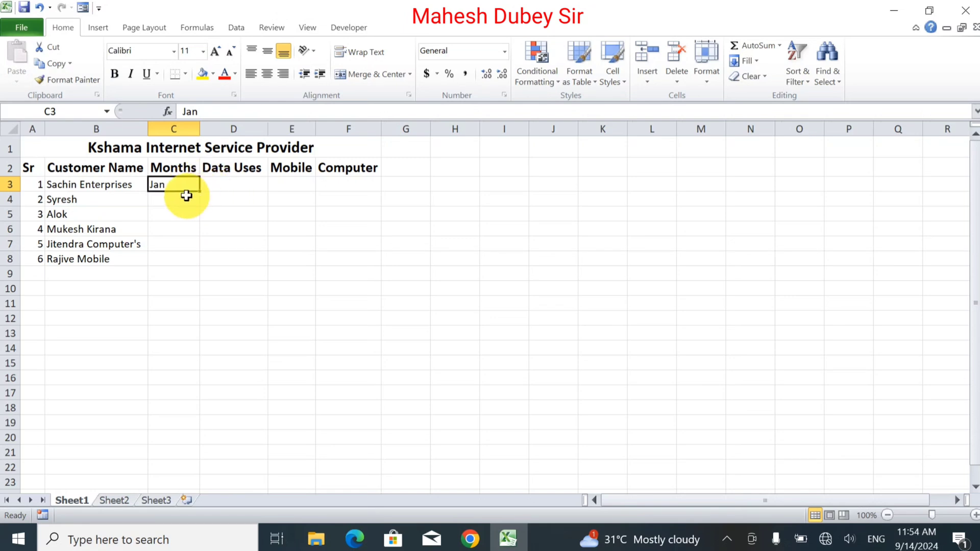
drag(198, 191, 186, 346)
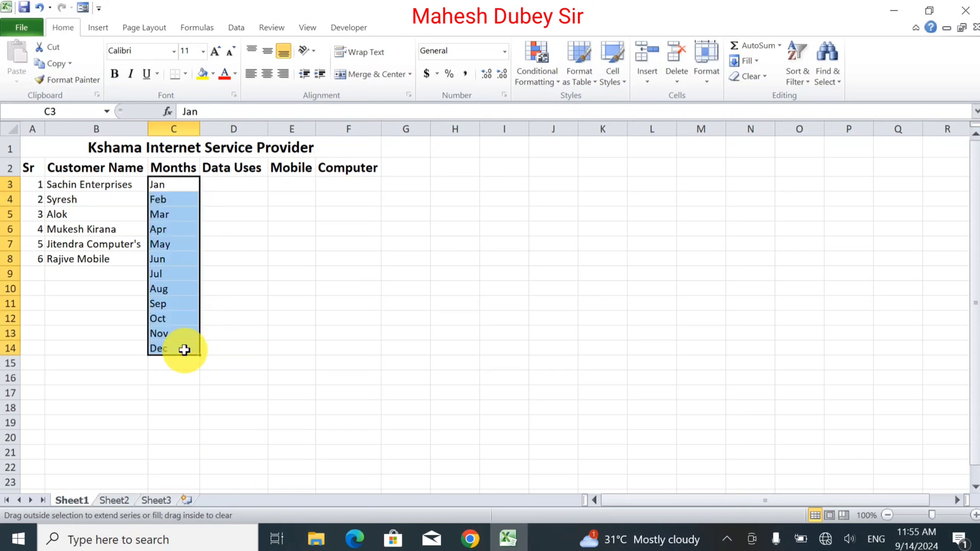
click(98, 276)
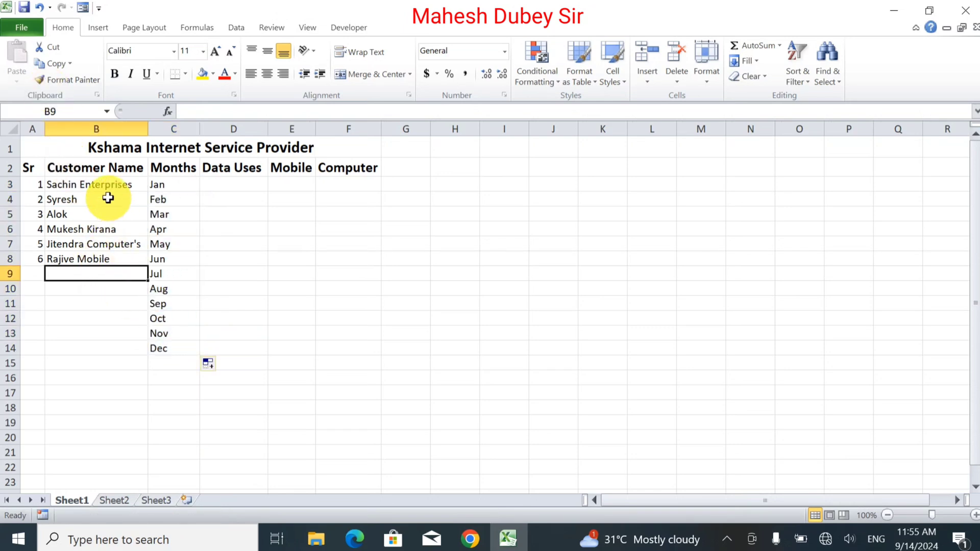
click(95, 182)
drag(95, 182, 101, 263)
click(110, 305)
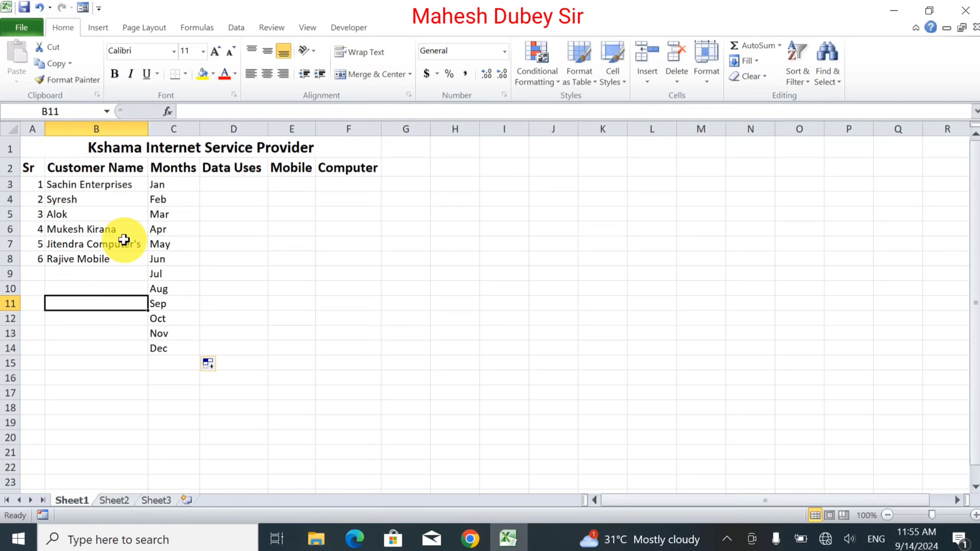
click(159, 185)
drag(123, 186, 105, 273)
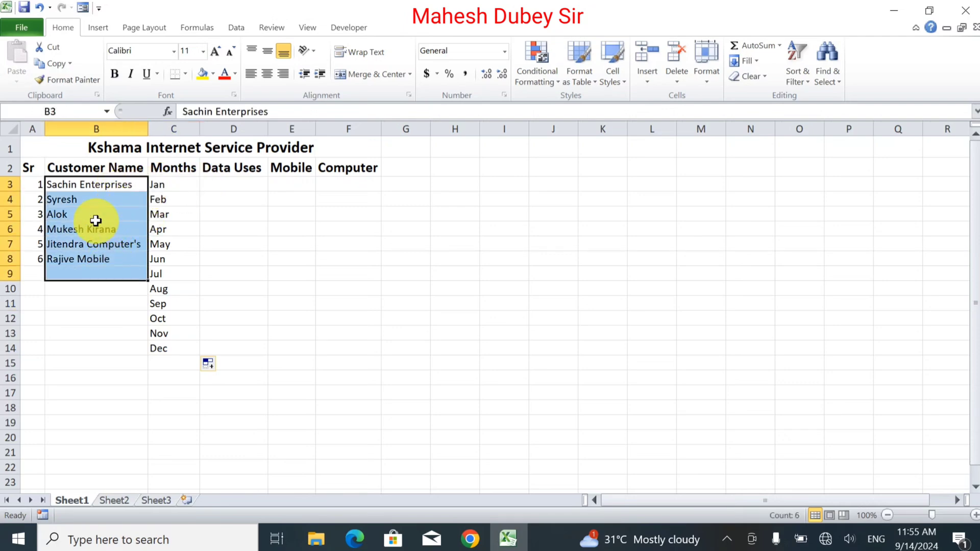
Fill the serial number in A8 down to A14 and clear the customer names in B4:B8.
click(40, 259)
drag(46, 266, 49, 349)
drag(59, 199, 88, 259)
key(Delete)
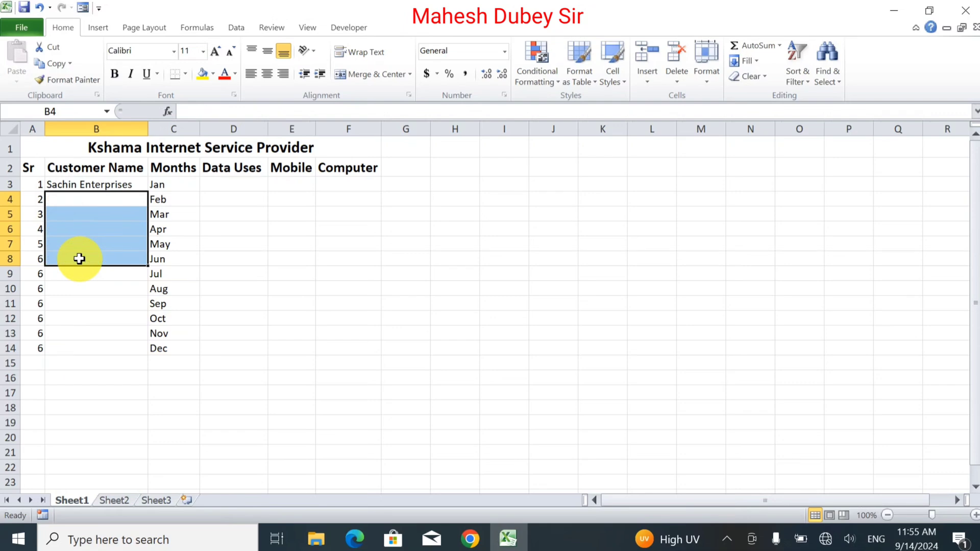
Fill the Sr column as a series from 1 to 12 in A3:A14.
click(91, 187)
drag(90, 187, 82, 346)
click(83, 346)
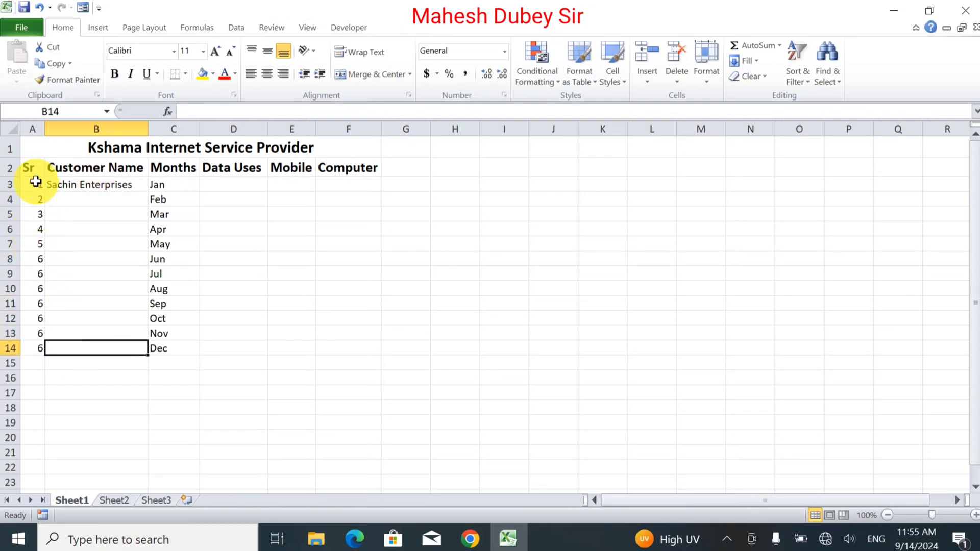
drag(37, 185, 54, 347)
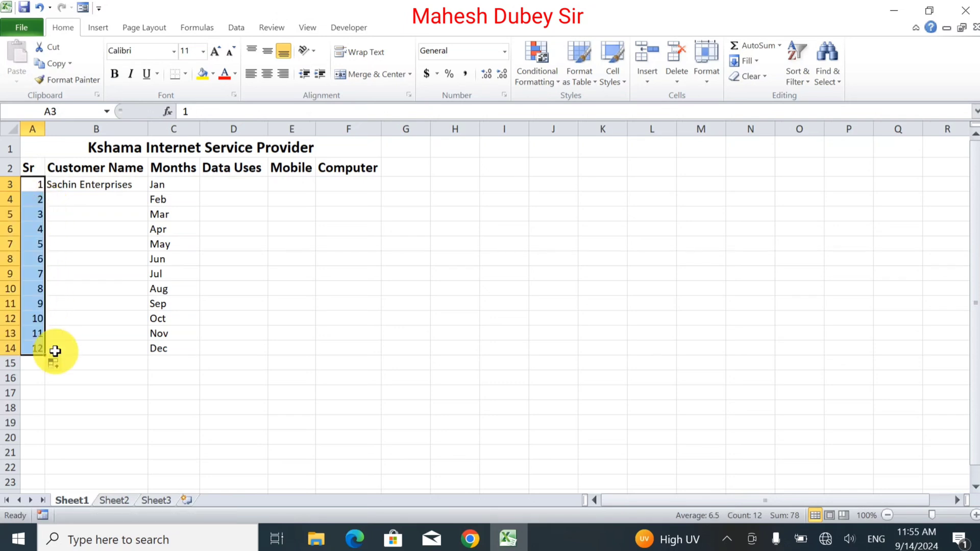
Merge and center B3:B14 around "Sachin Enterprises" and format it middle-aligned and bold.
click(111, 180)
drag(111, 181, 104, 343)
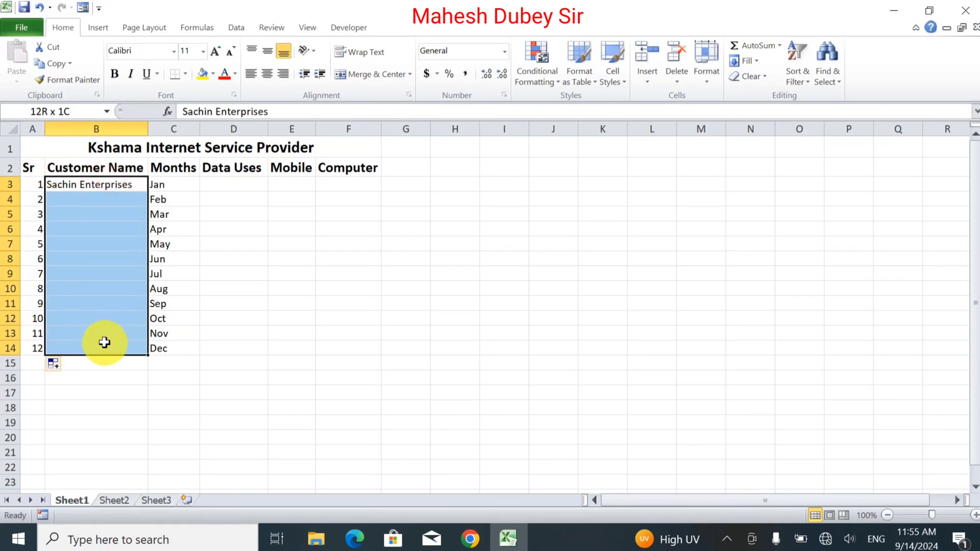
click(372, 76)
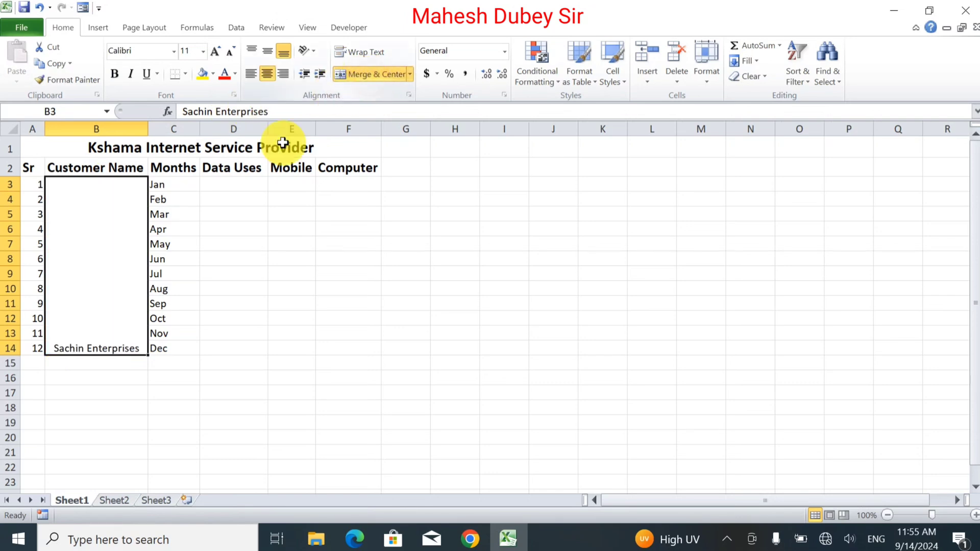
click(268, 52)
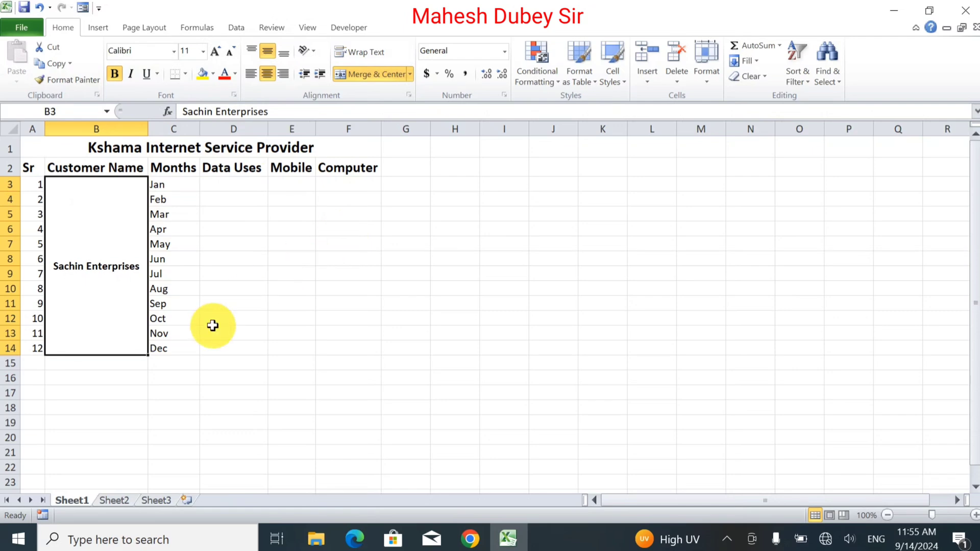
click(83, 367)
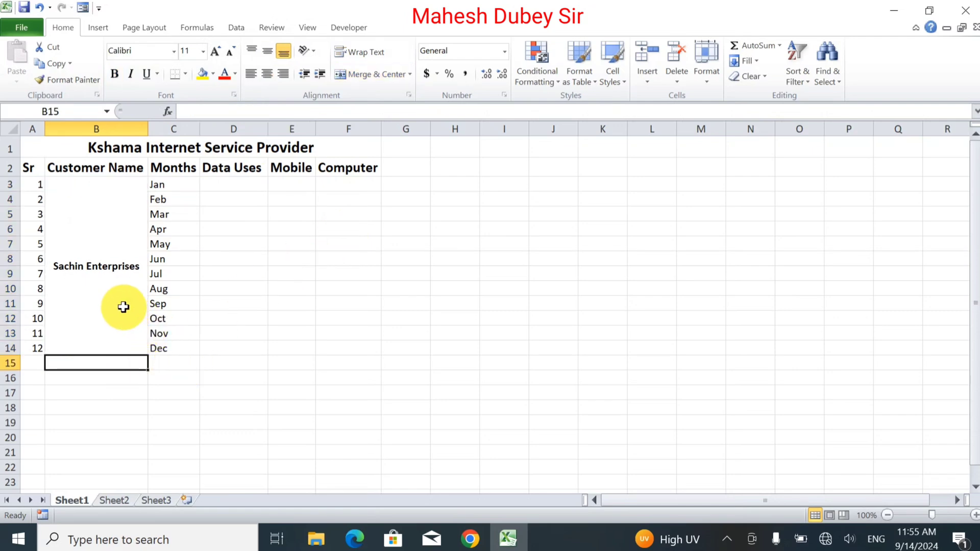
Enter the Data Uses figures 150, 200, 500, 700 and 300 for Jan to May in D3:D7.
click(182, 188)
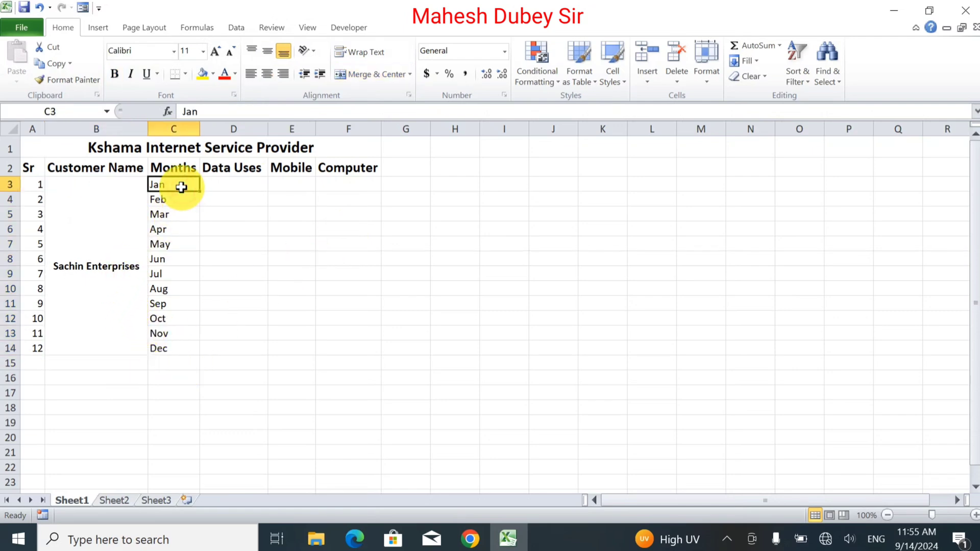
click(234, 183)
text(150)
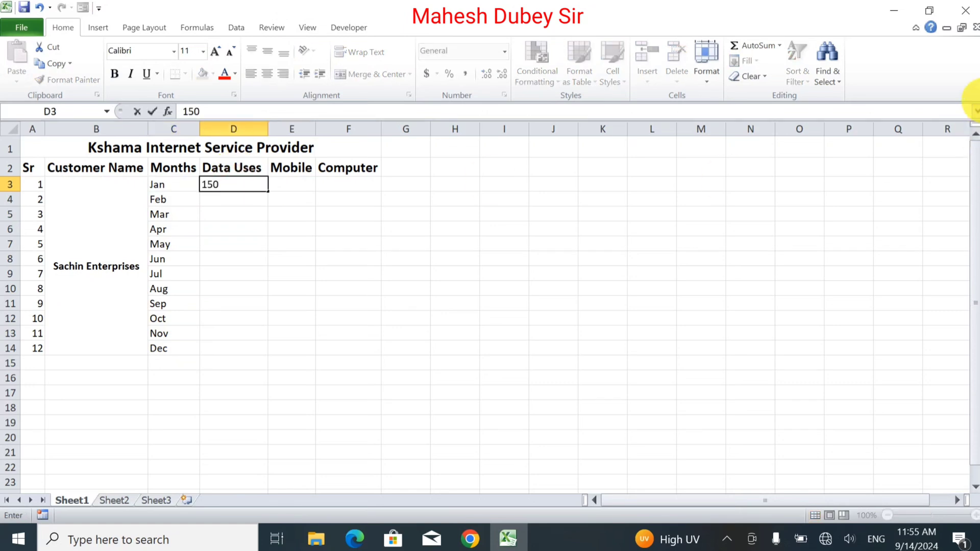
key(Return)
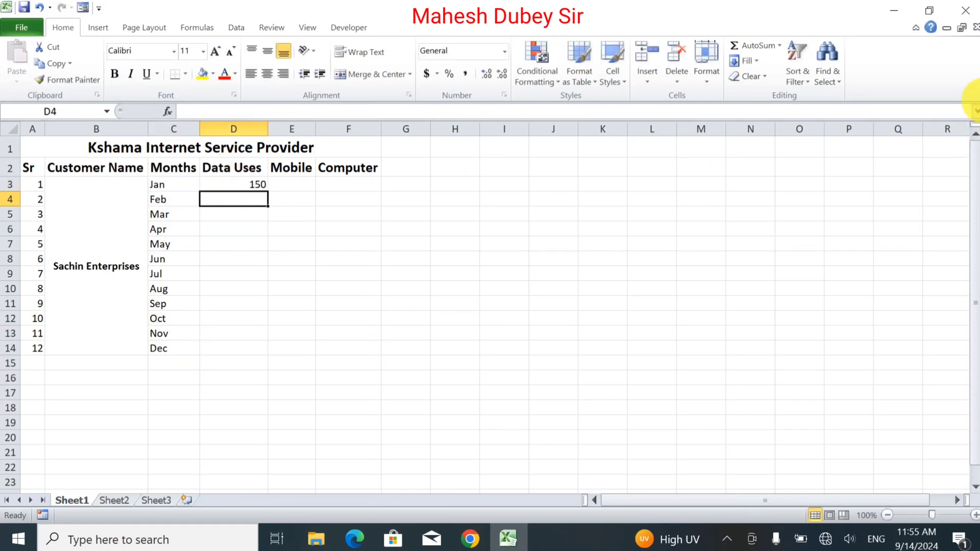
text(200)
key(Return)
text(500)
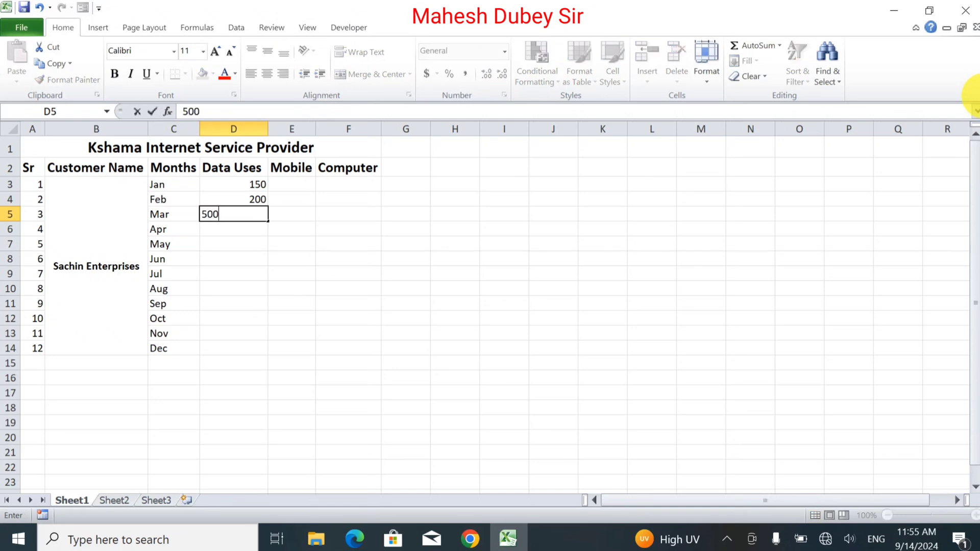
key(Return)
text(70)
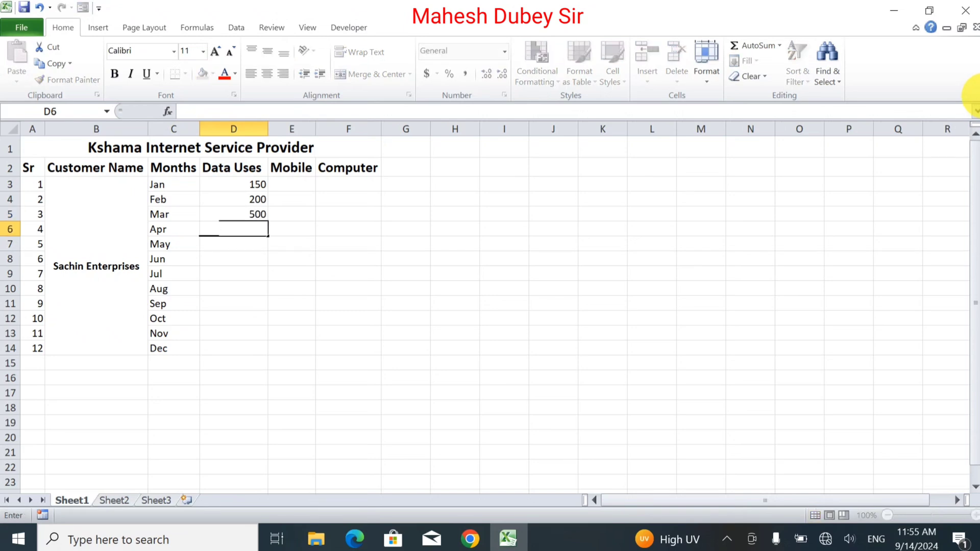
text(0)
key(Return)
text(3)
key(Return)
Enter the Data Uses figures 200, 100, 150 and 120 for Jun to Sep in D8:D11.
text(20)
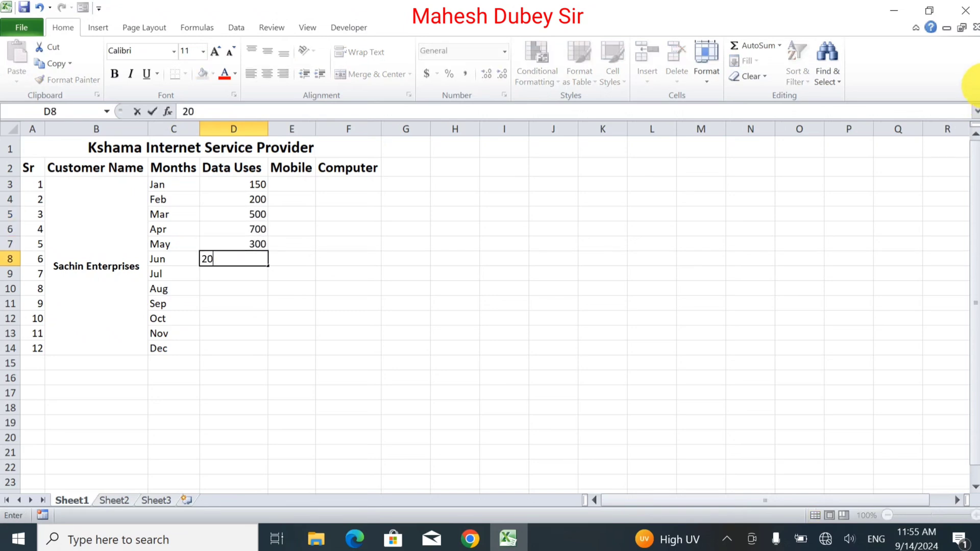
text(0)
key(Return)
text(1)
key(Return)
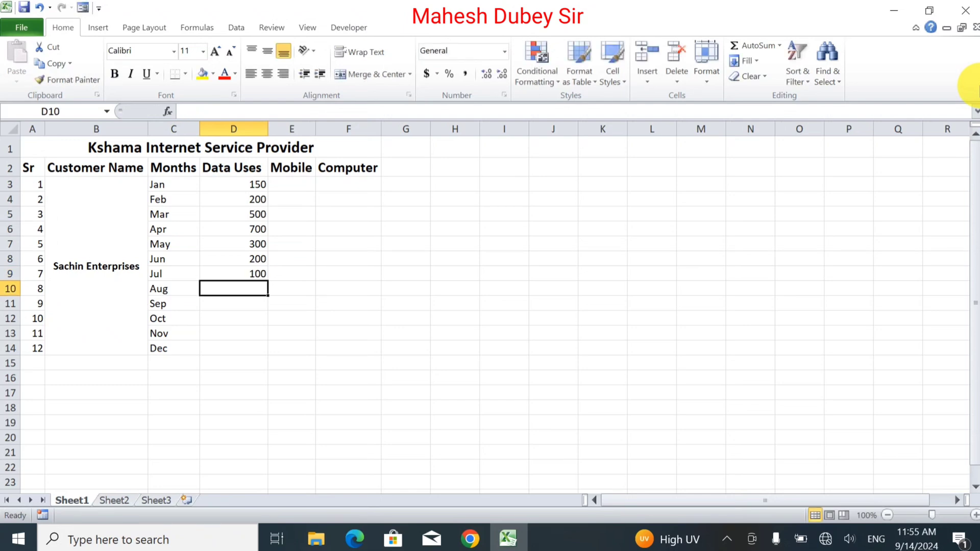
text(150)
key(Return)
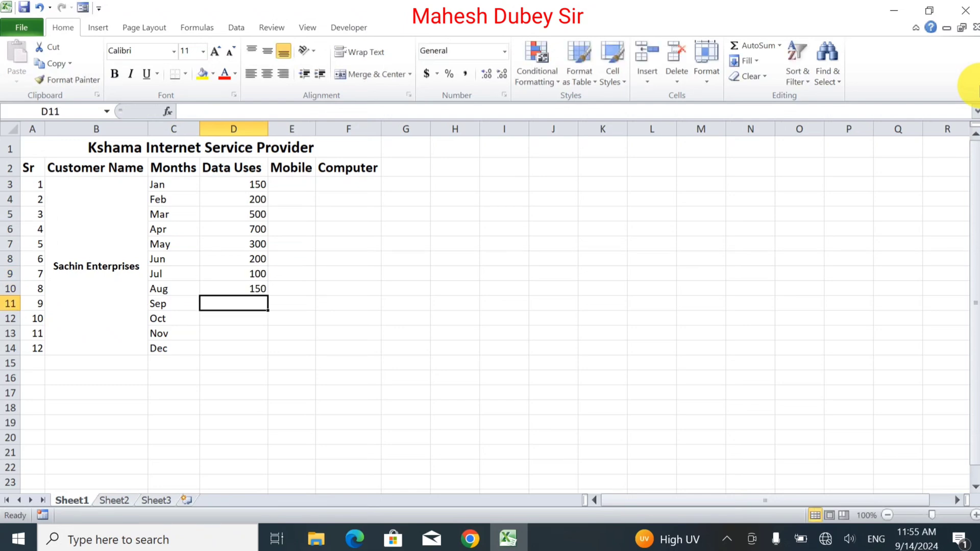
text(20)
key(Return)
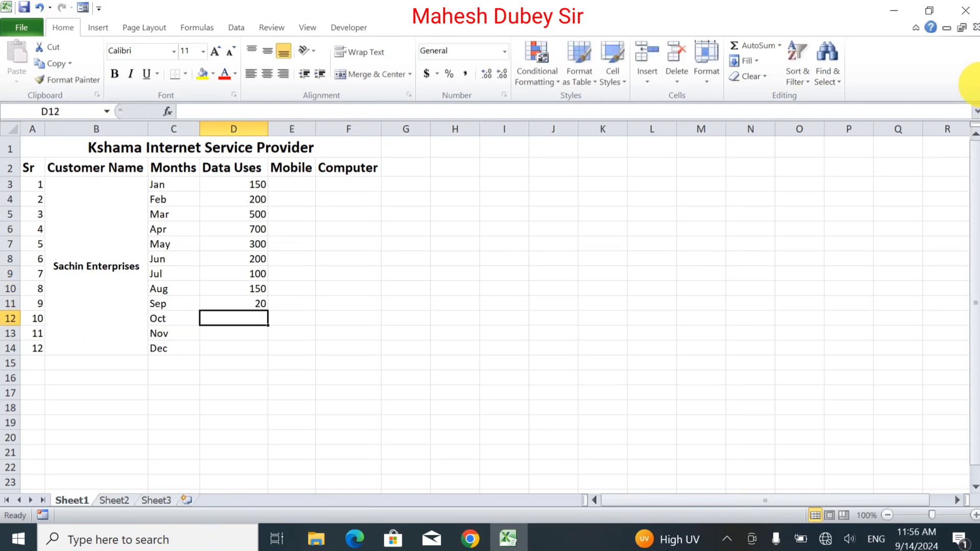
key(Up)
text(120)
key(Return)
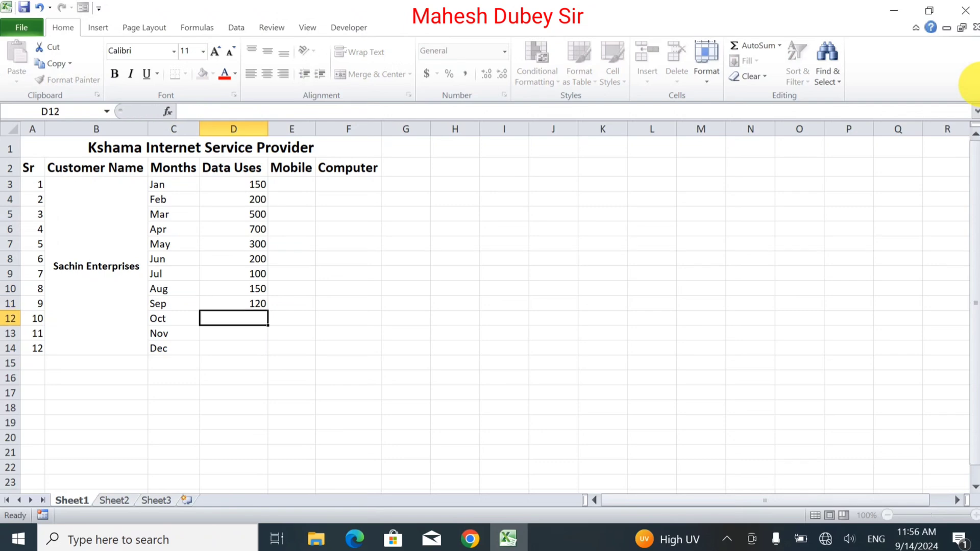
Enter the Data Uses figures 300, 500 and 700 for Oct to Dec in D12:D14.
text(300)
key(Return)
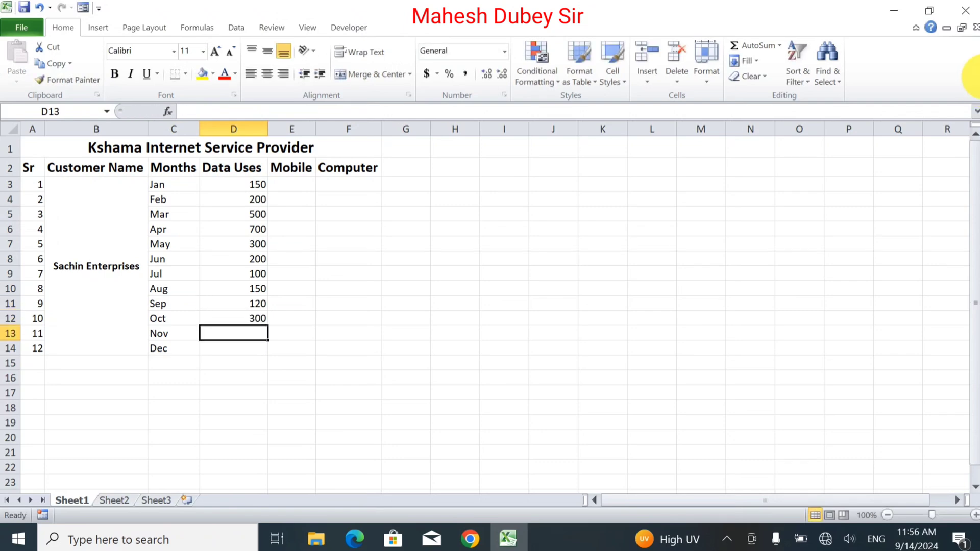
text(500)
key(Return)
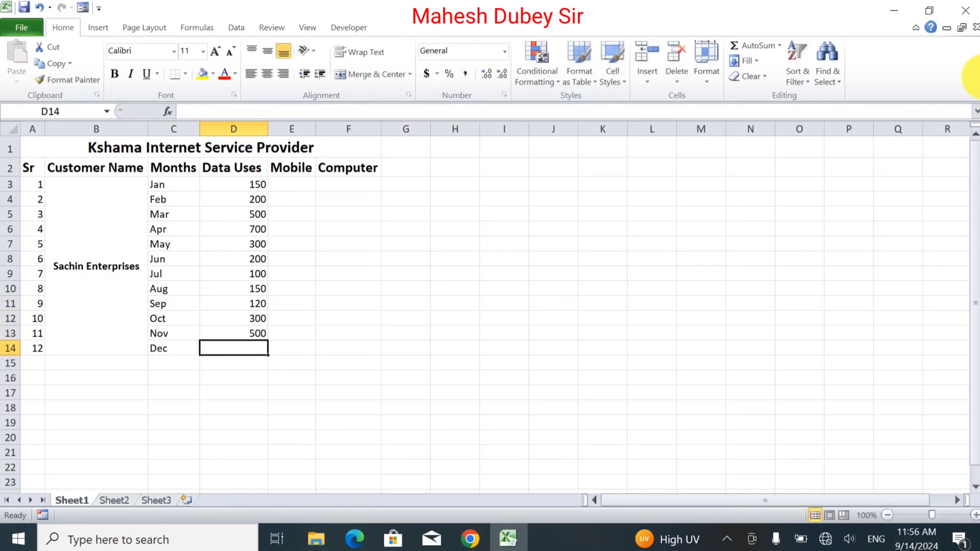
text(700)
key(Tab)
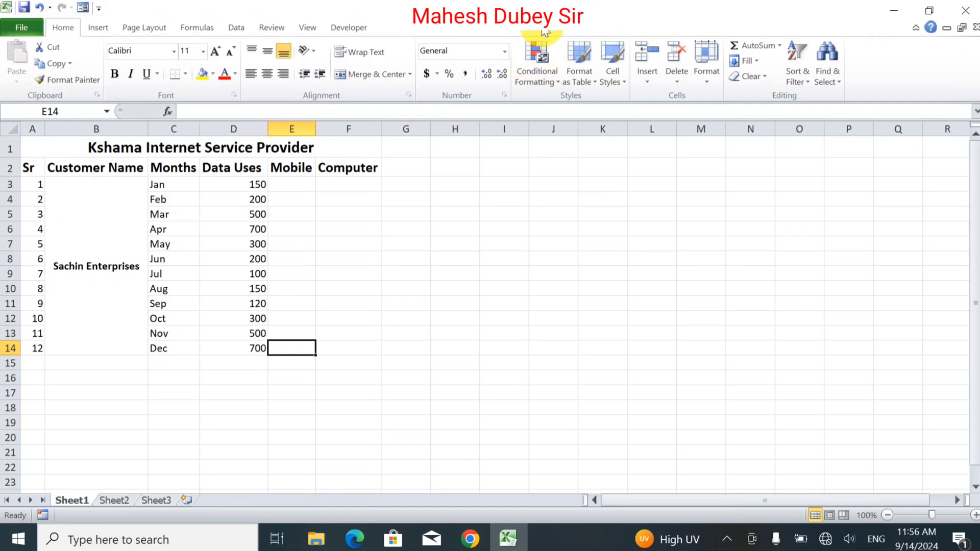
Calculate the January Mobile figure in E3 with the formula =D3/2.
click(283, 184)
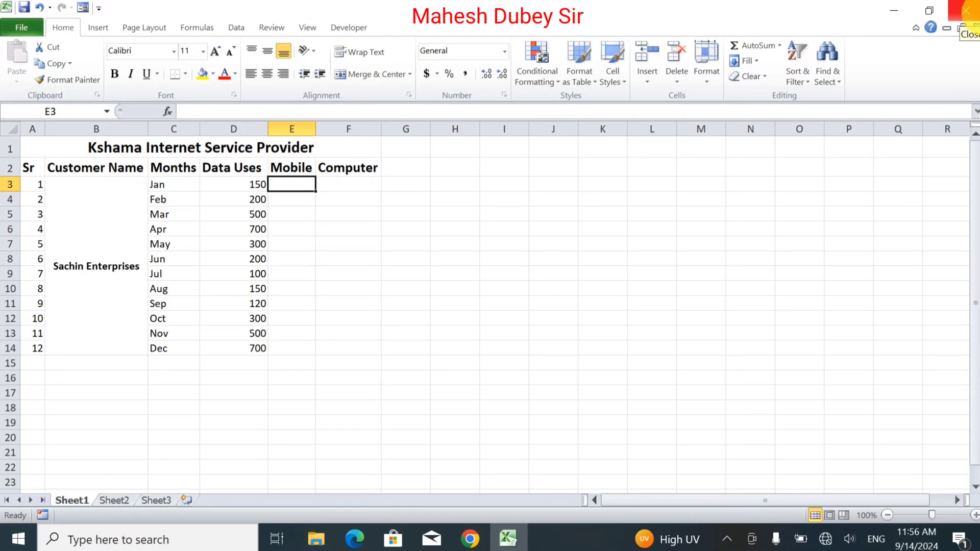
text(=)
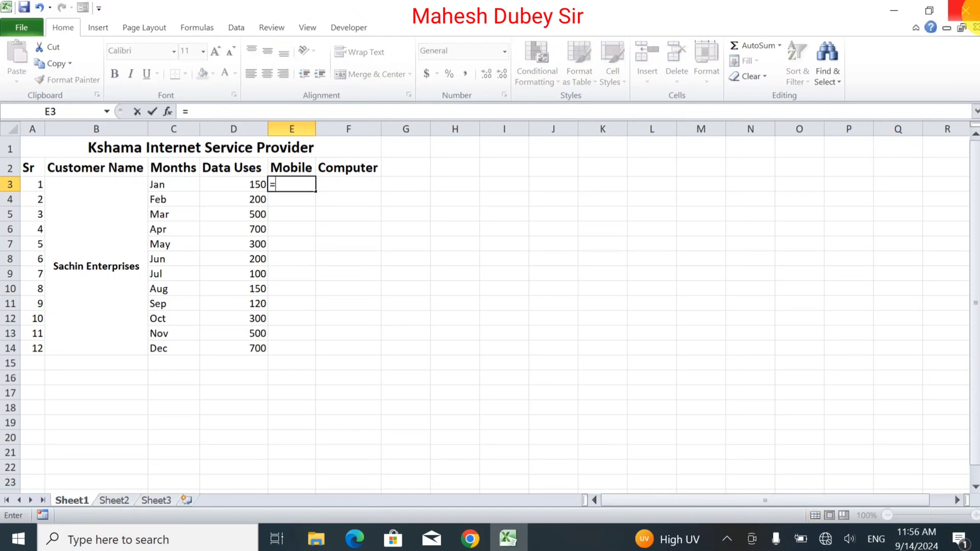
click(255, 183)
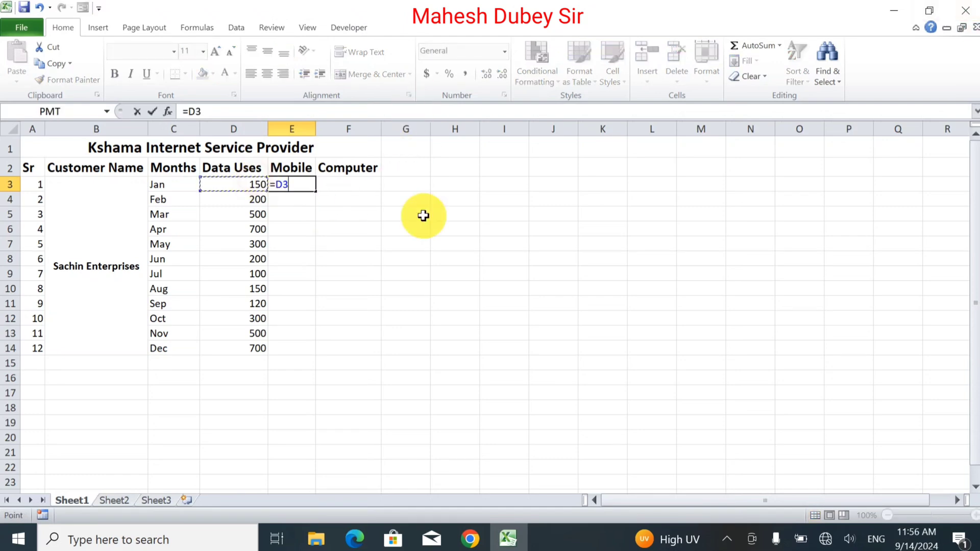
text(/2)
key(Return)
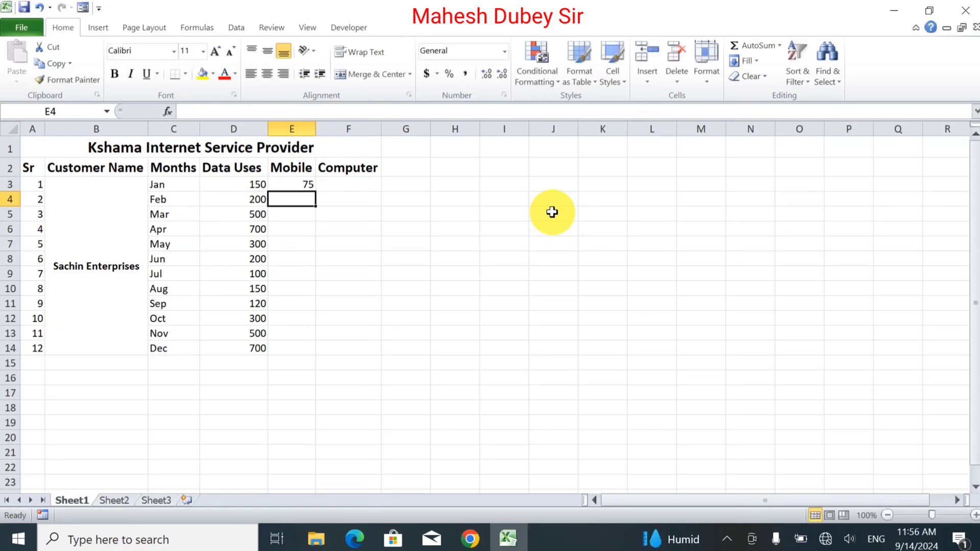
Enter the formula =D3/2 for Computer in F3 and fill the E3:F3 formulas down to row 14.
click(287, 184)
drag(315, 191, 357, 190)
click(346, 182)
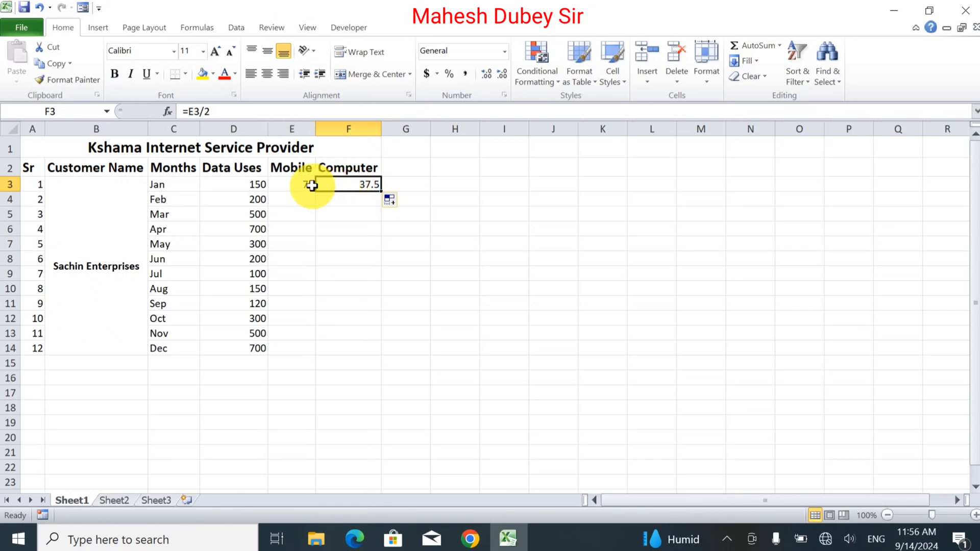
text(=)
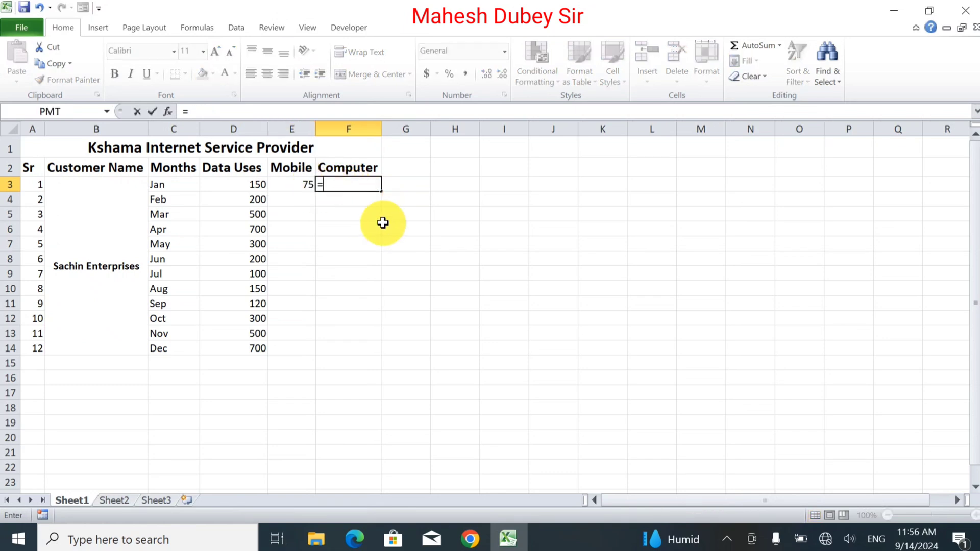
click(255, 186)
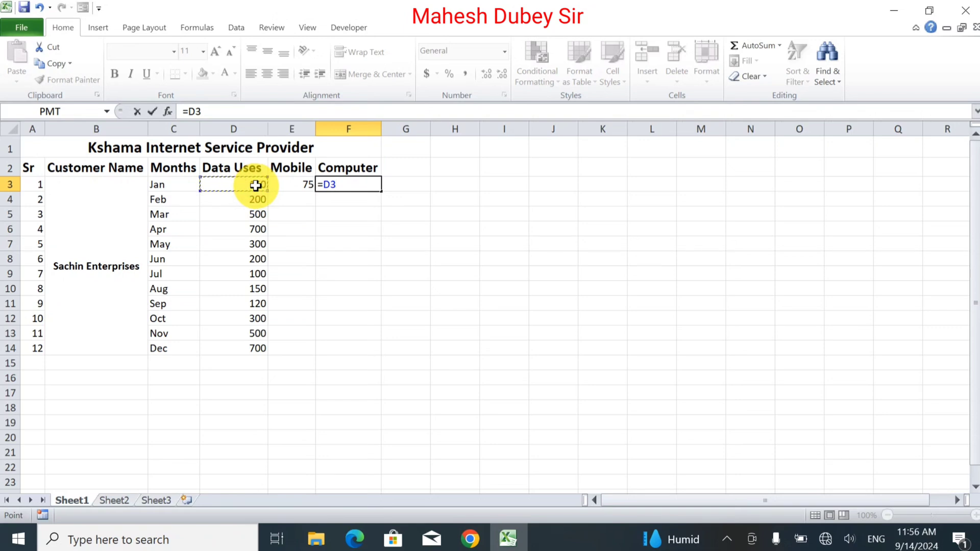
text(/2)
key(Return)
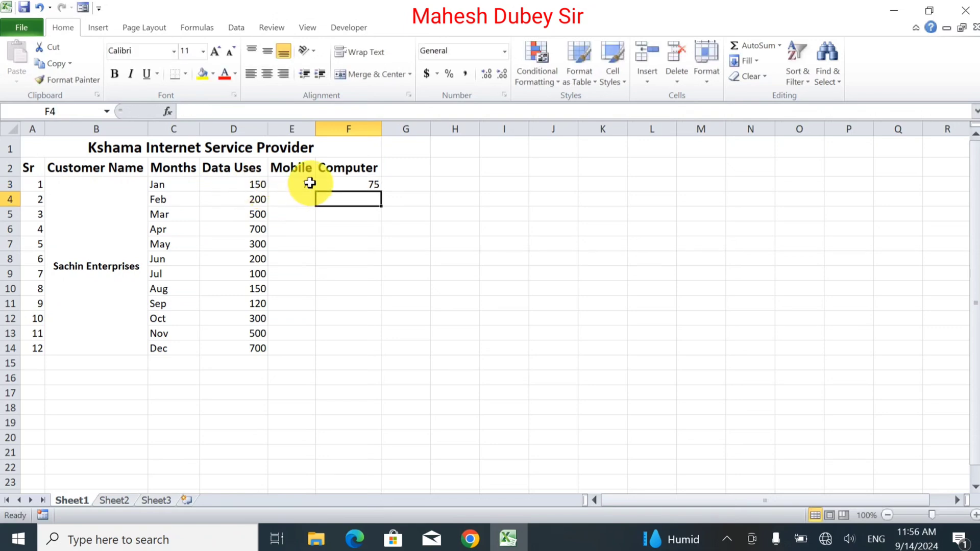
drag(306, 185, 396, 354)
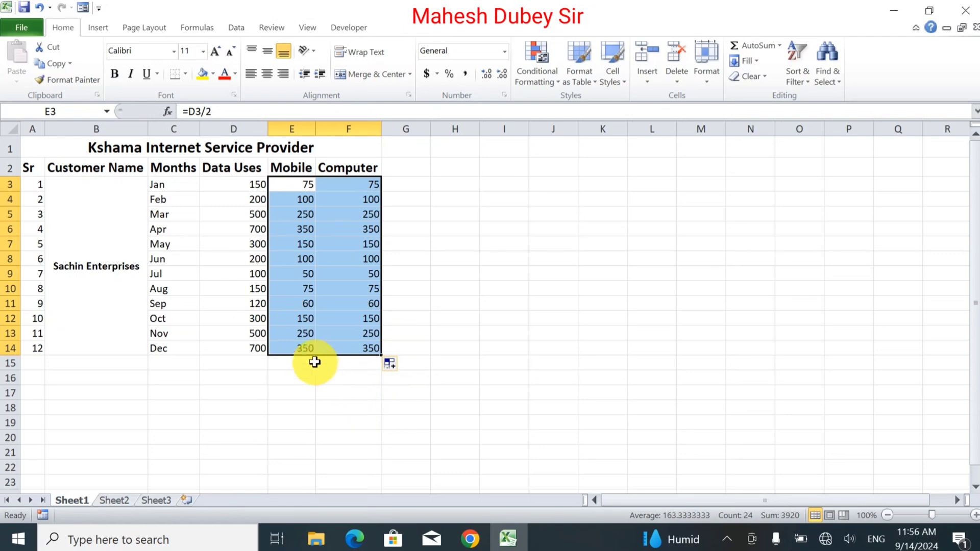
click(307, 348)
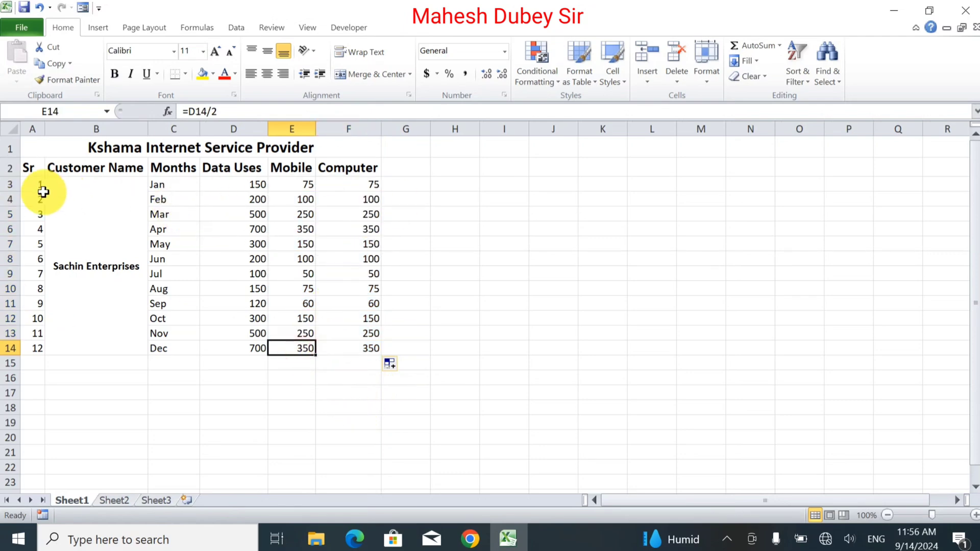
Apply All Borders to the table range A2:F14.
click(34, 164)
drag(35, 164, 372, 208)
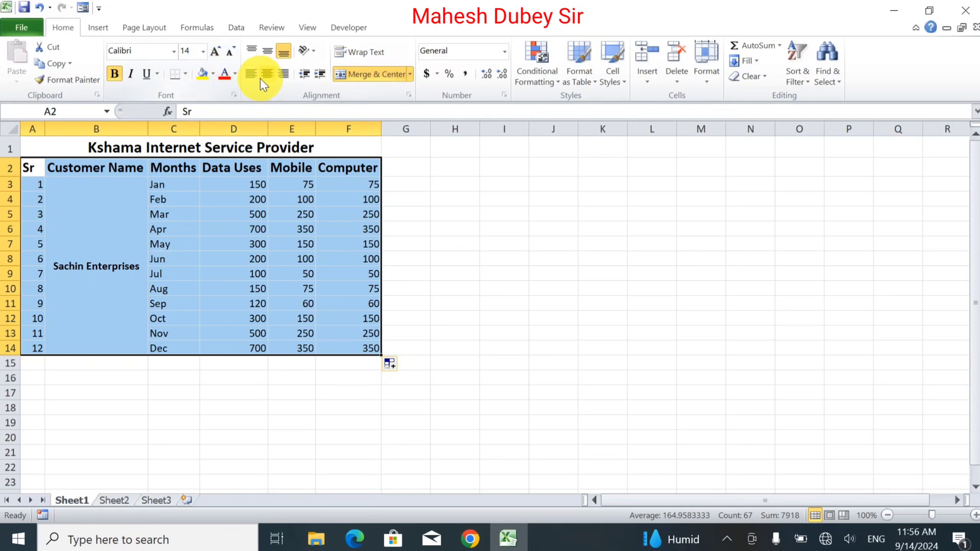
click(187, 76)
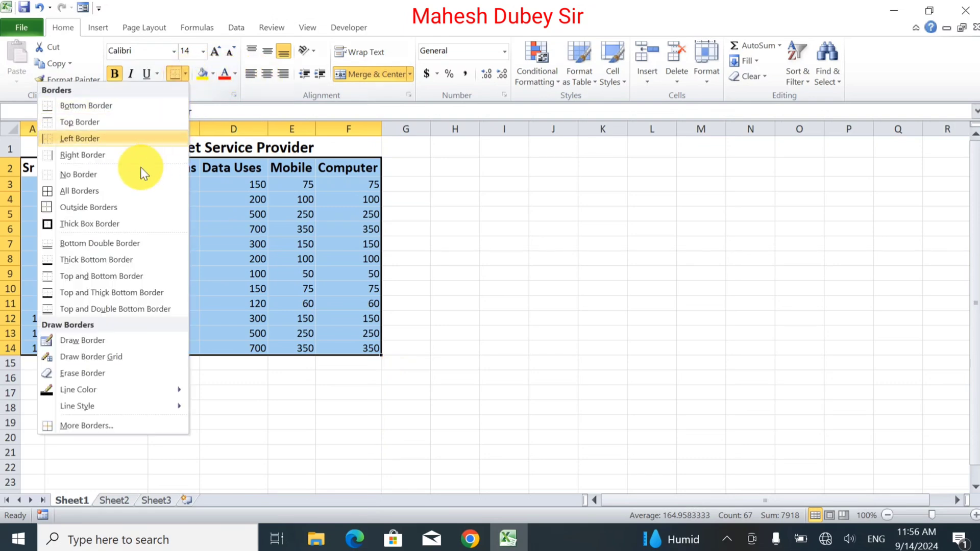
click(114, 197)
click(304, 215)
Center and middle-align the Data Uses, Mobile and Computer figures in D3:F14.
drag(227, 187, 359, 340)
click(360, 347)
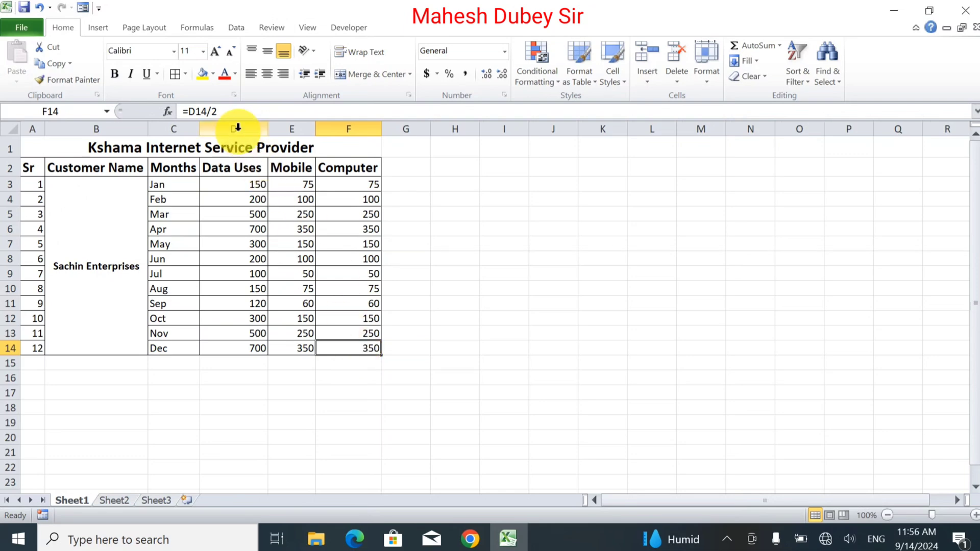
drag(225, 184, 363, 347)
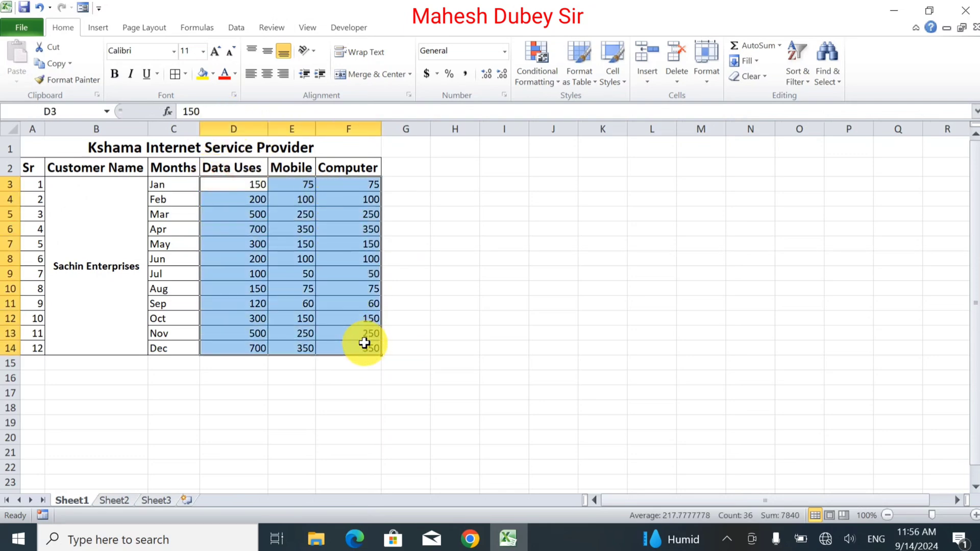
click(267, 75)
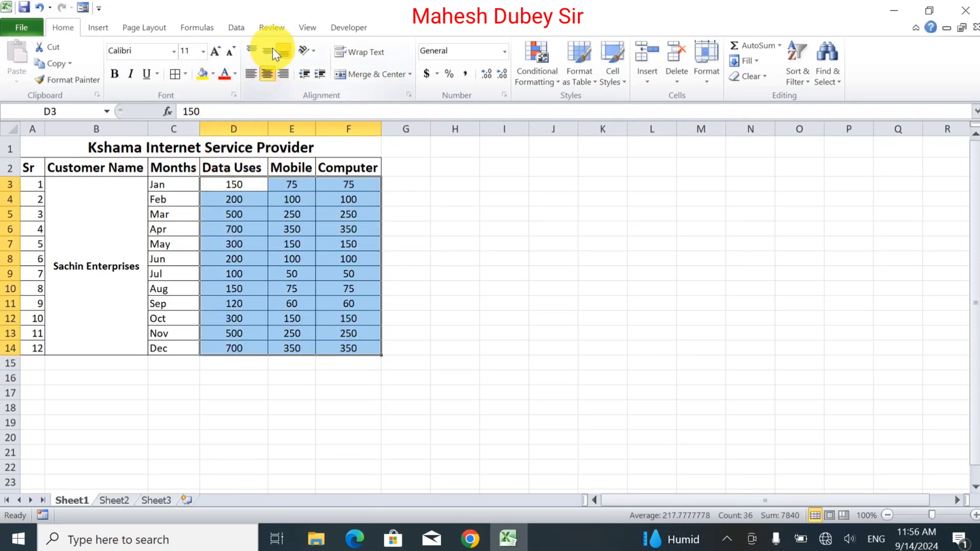
click(269, 51)
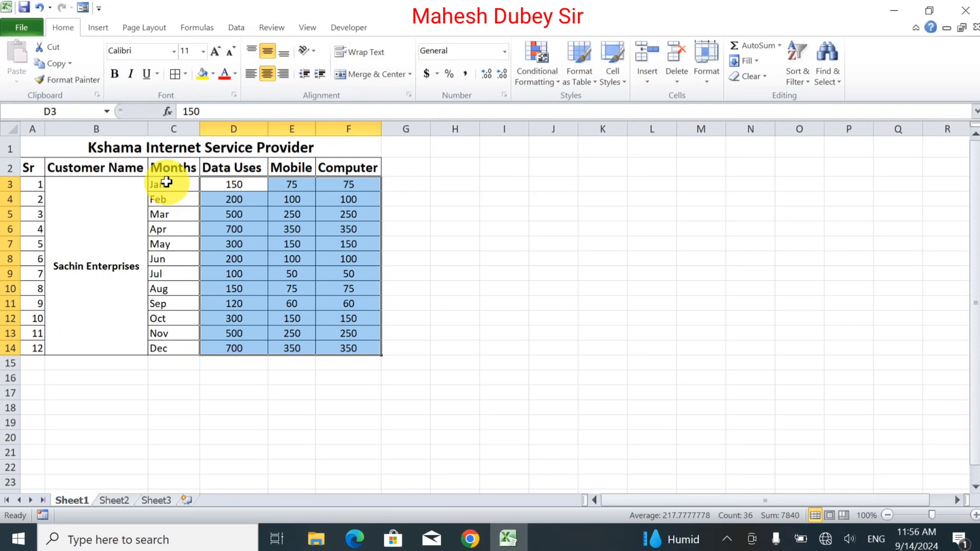
Center and middle-align the month names in C3:C14.
click(167, 182)
click(160, 302)
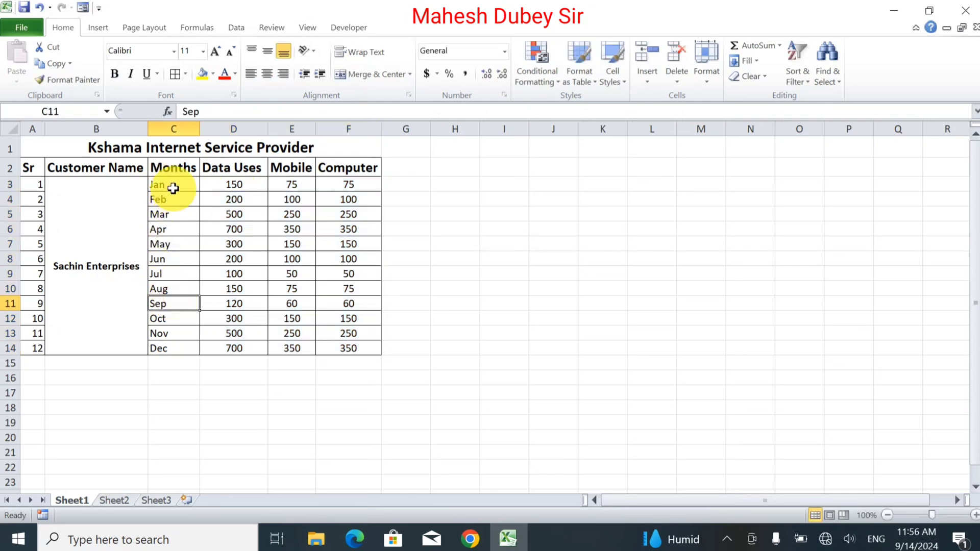
drag(174, 188, 164, 346)
click(267, 74)
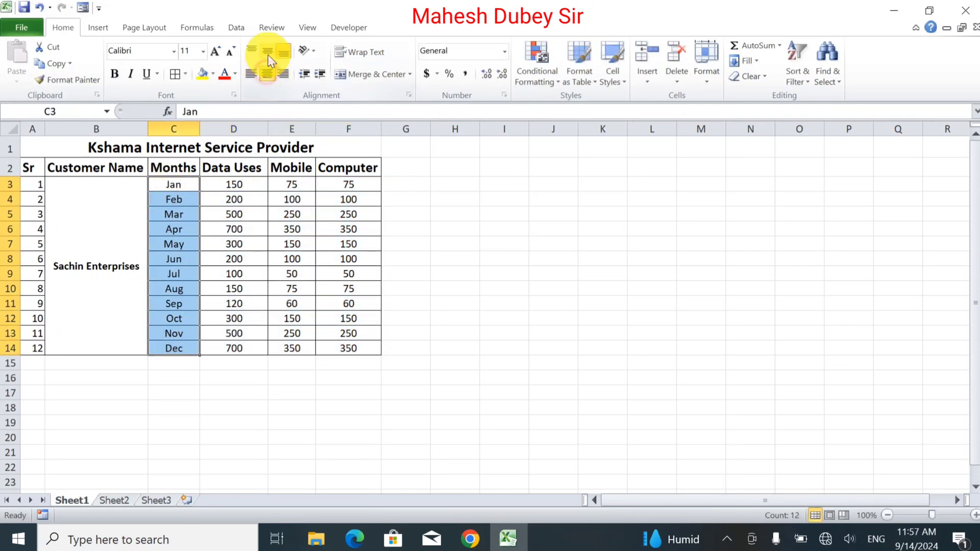
click(236, 243)
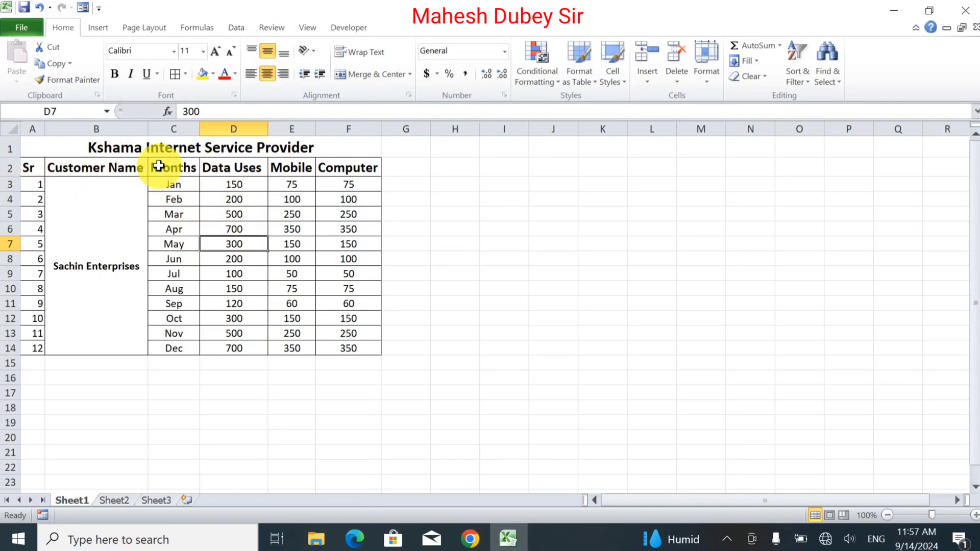
Insert a 3-D clustered column chart of the range C2:F14 and move it clear of the table, beside columns H to O.
drag(158, 166, 332, 351)
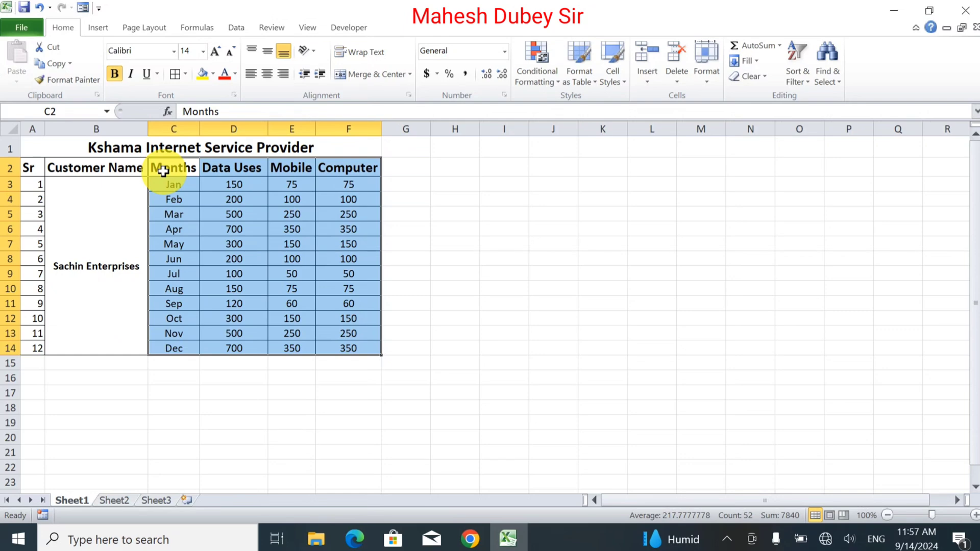
drag(162, 171, 346, 346)
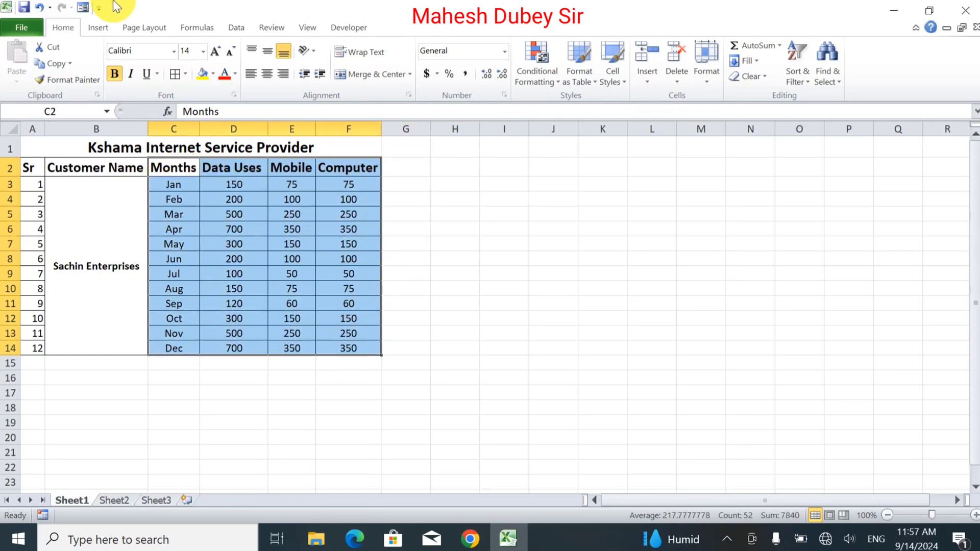
click(99, 30)
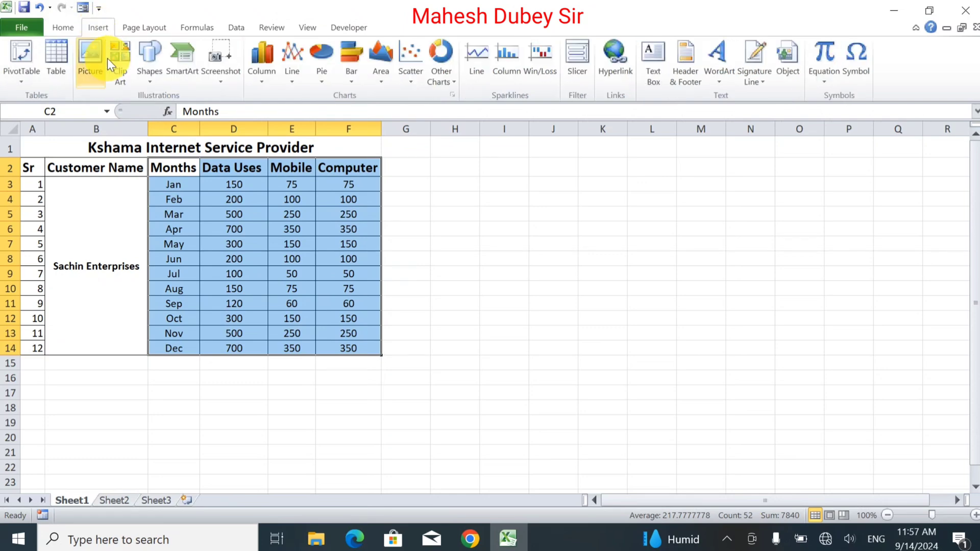
click(260, 69)
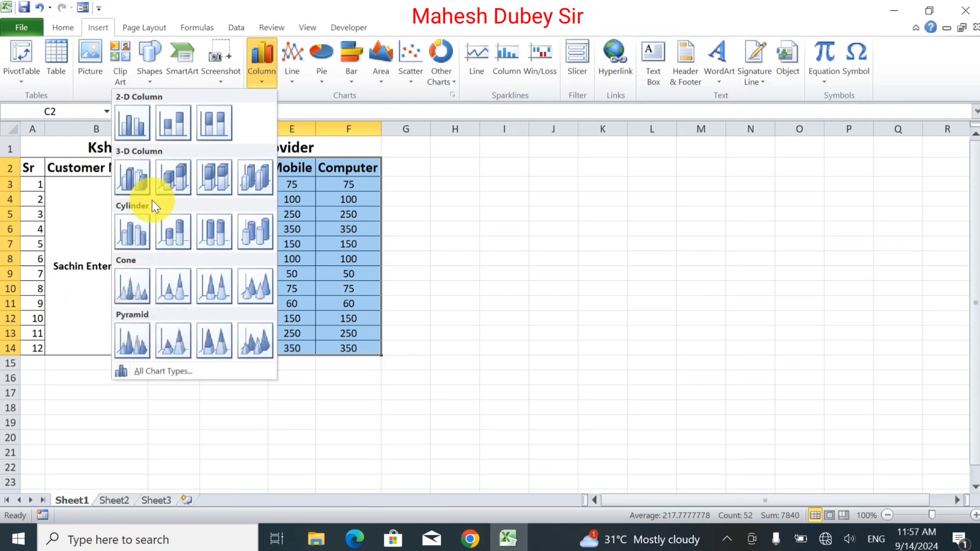
click(472, 203)
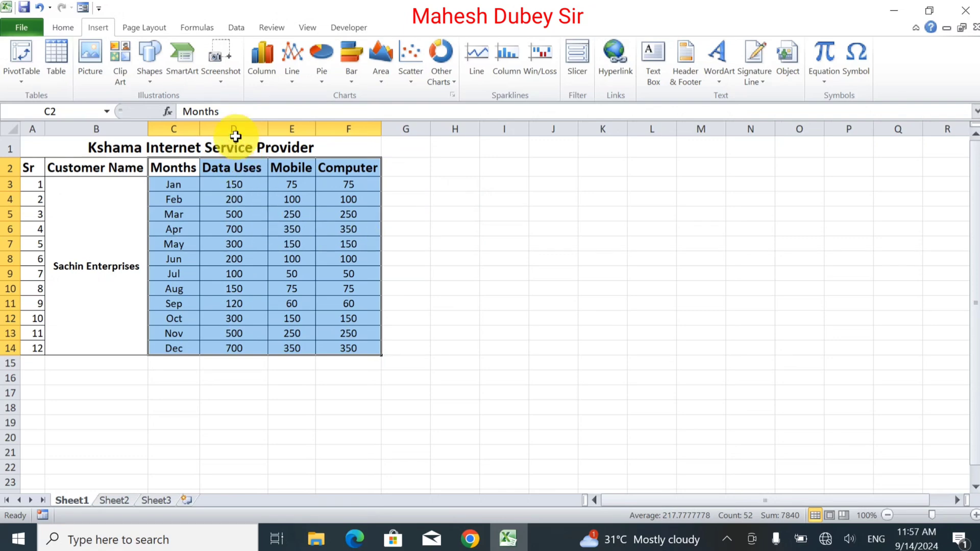
click(250, 75)
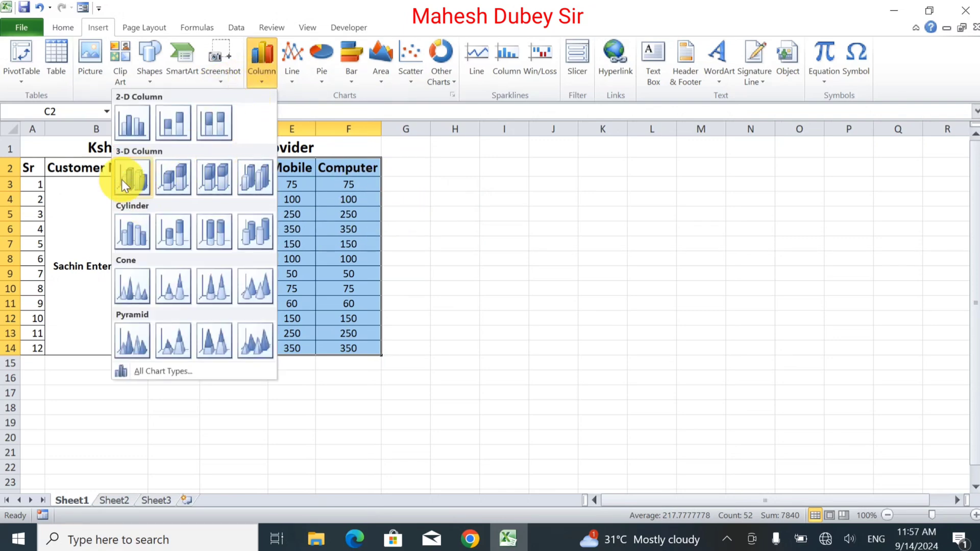
click(422, 201)
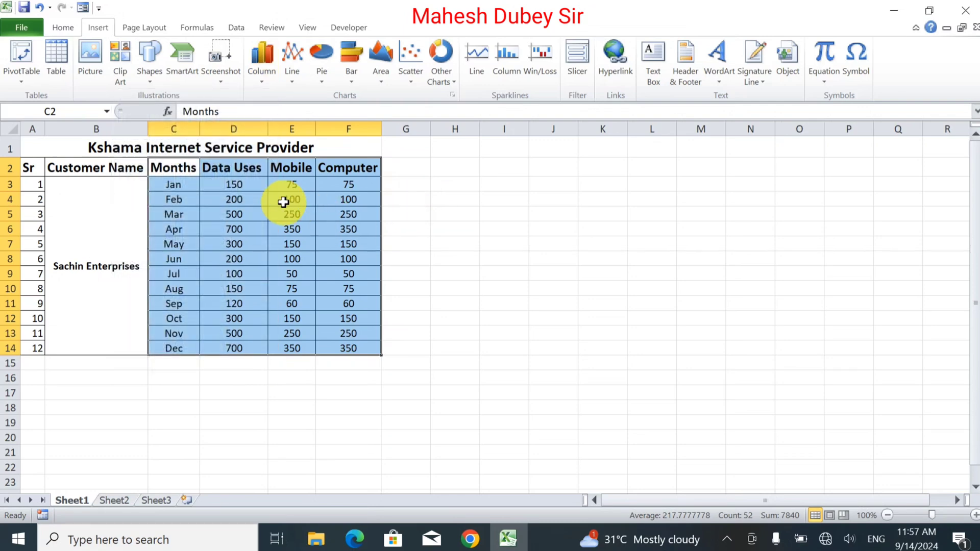
click(253, 80)
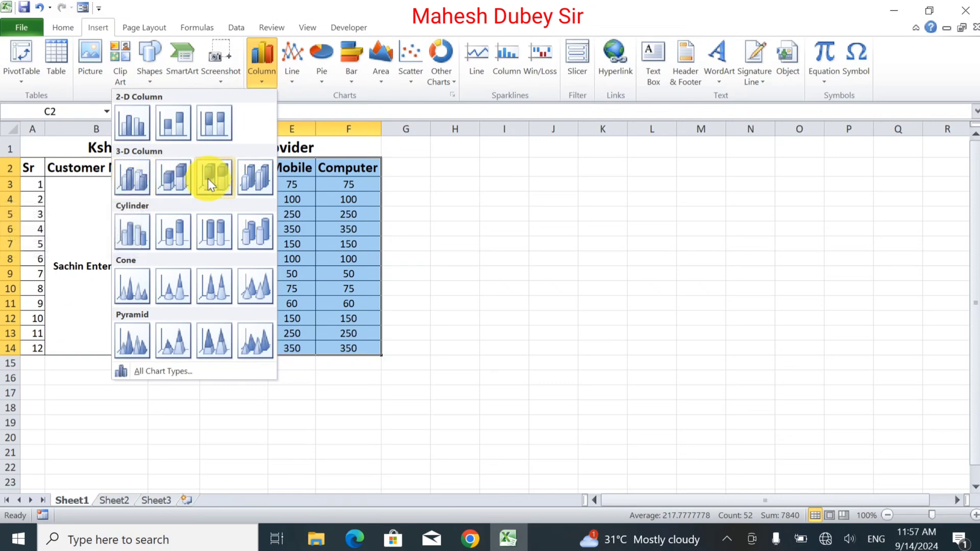
click(131, 179)
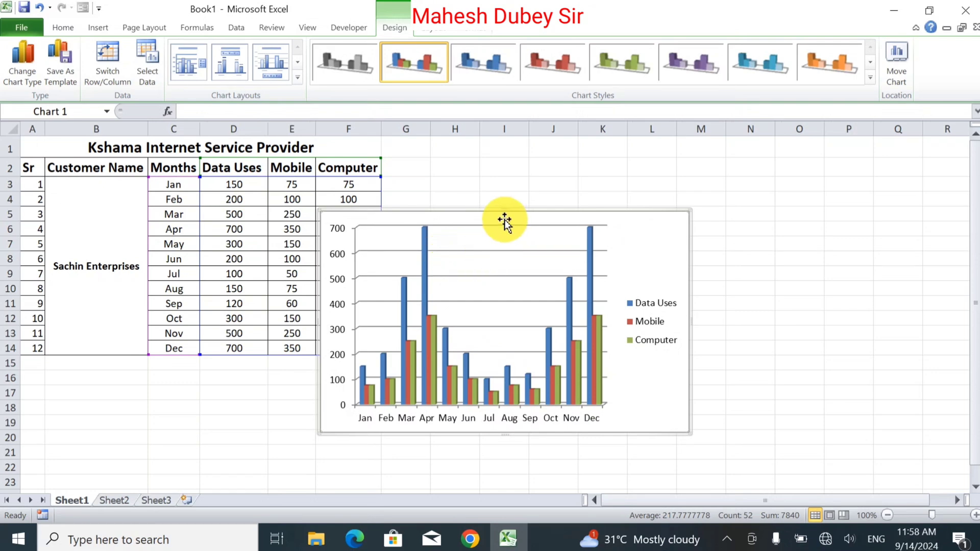
drag(490, 212, 629, 187)
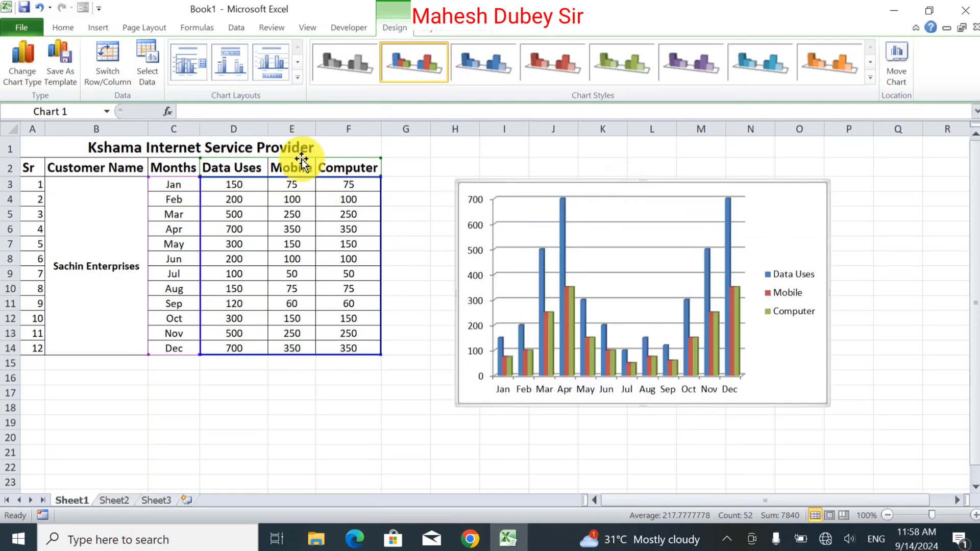
click(771, 280)
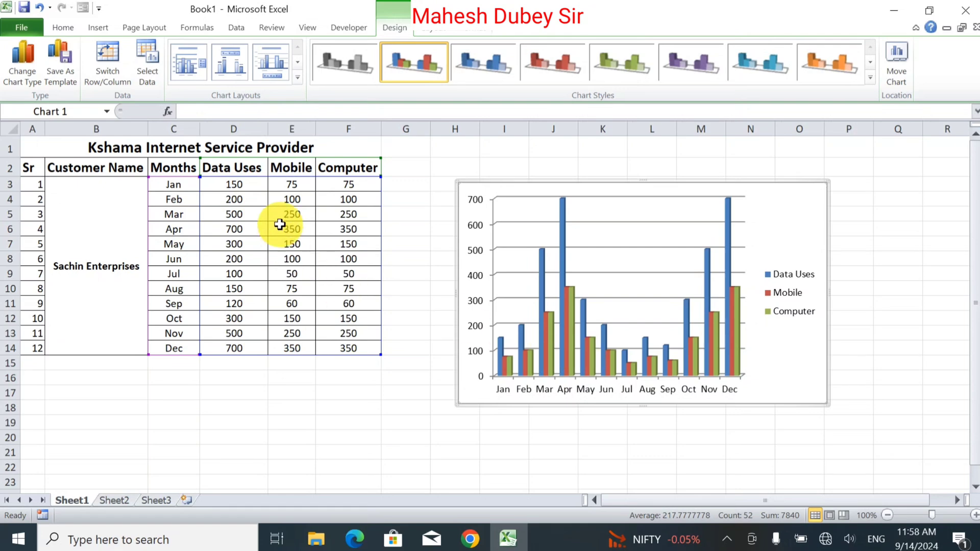
Set January's Mobile value to 60 and enter the formula =D3-E3 for Computer in F3.
click(291, 185)
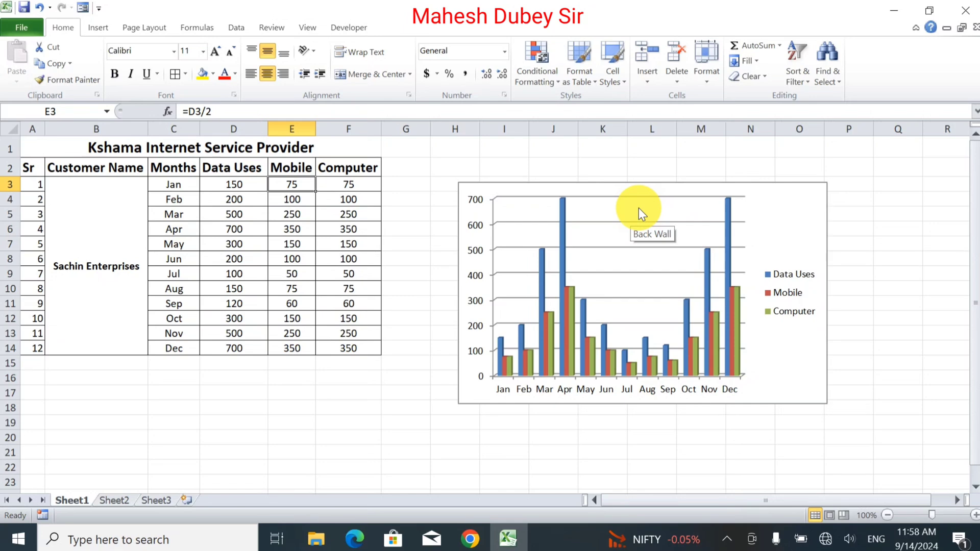
text(60)
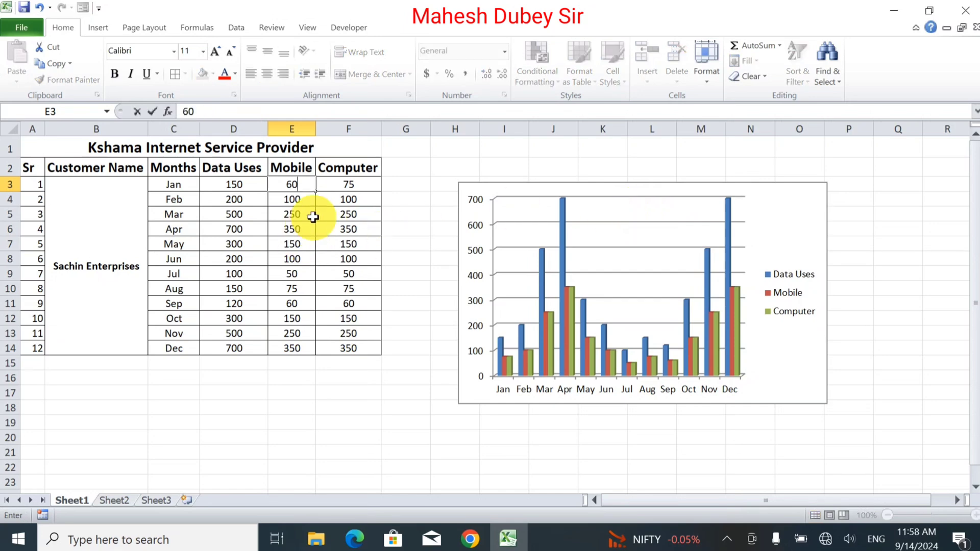
click(341, 185)
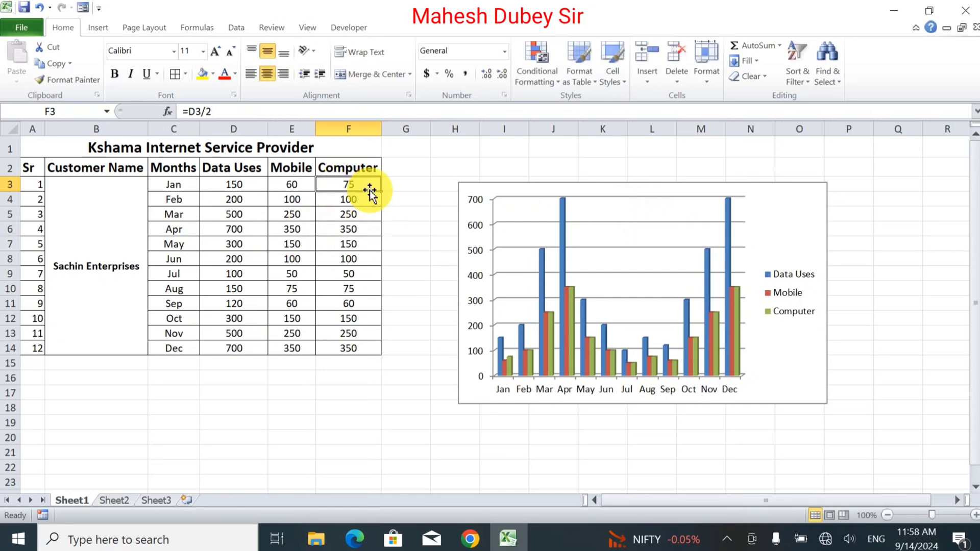
text(=)
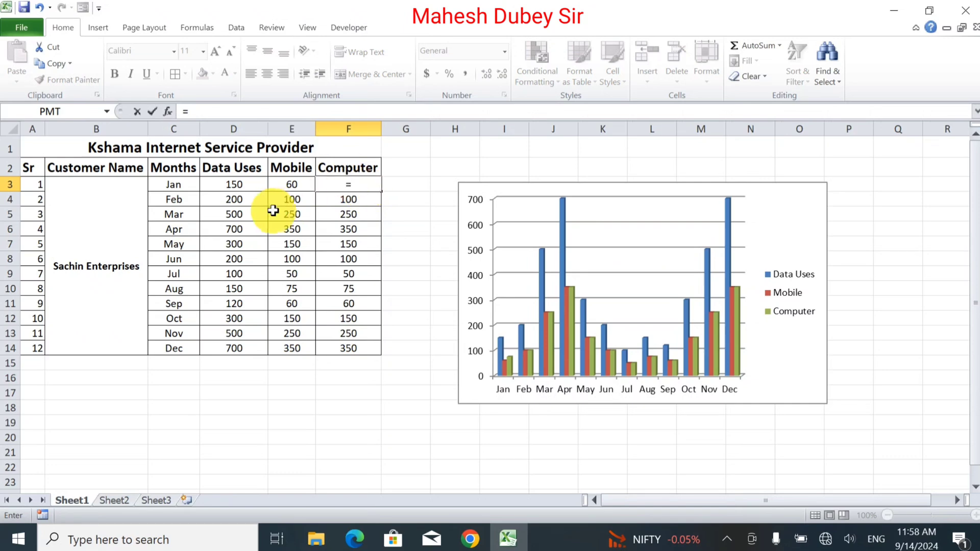
click(231, 185)
text(-)
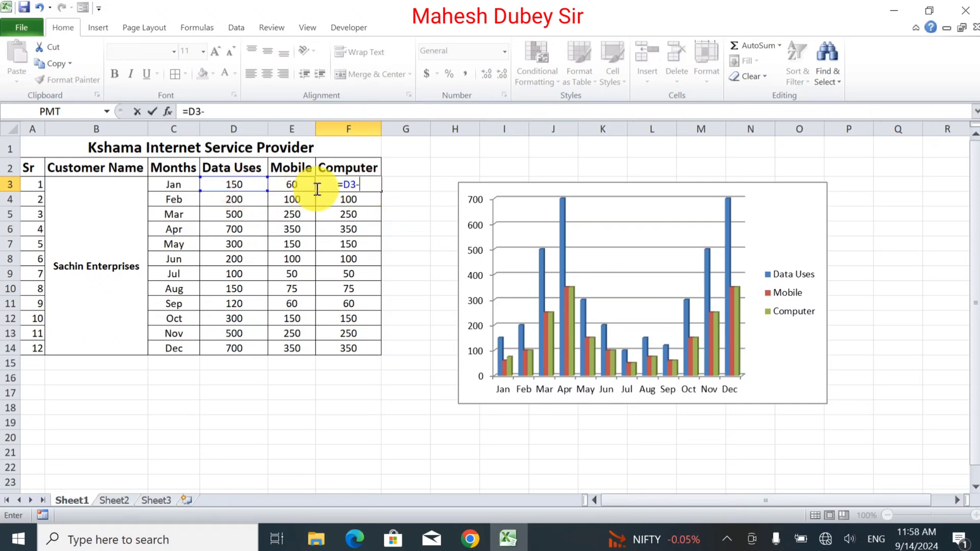
click(293, 186)
key(Return)
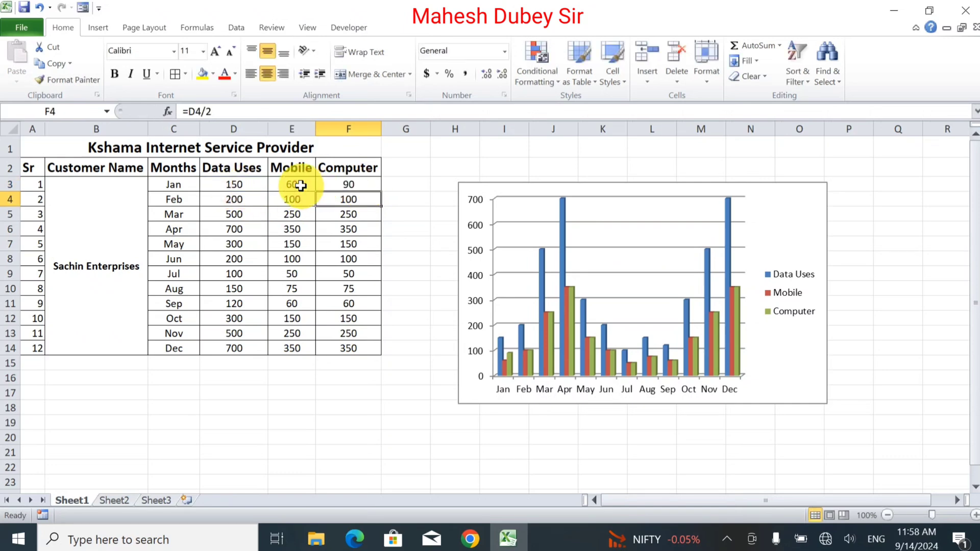
Fill the Computer formula from F3 down to F14.
click(349, 186)
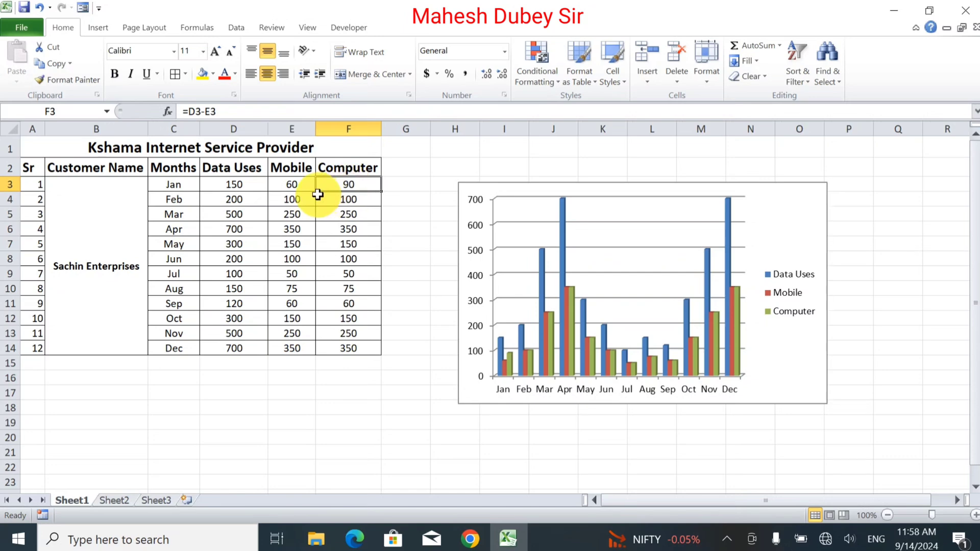
click(292, 184)
click(352, 185)
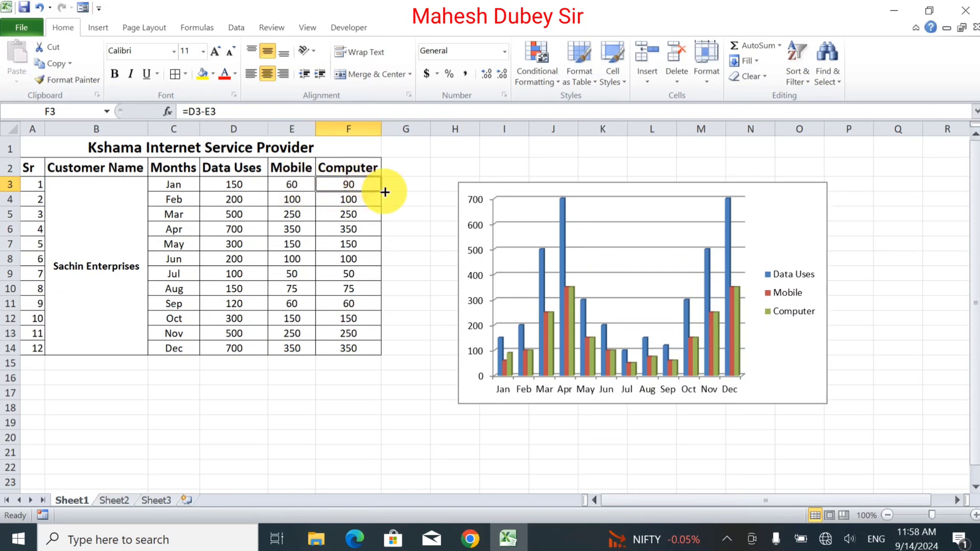
drag(381, 192, 390, 350)
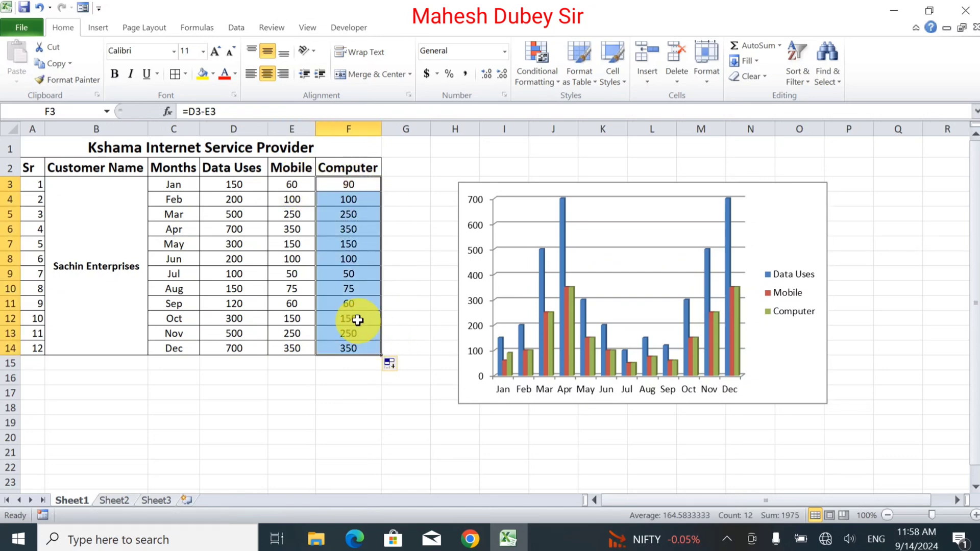
Set the Mobile values to 150 for February, 100 for March and 200 for October.
click(280, 199)
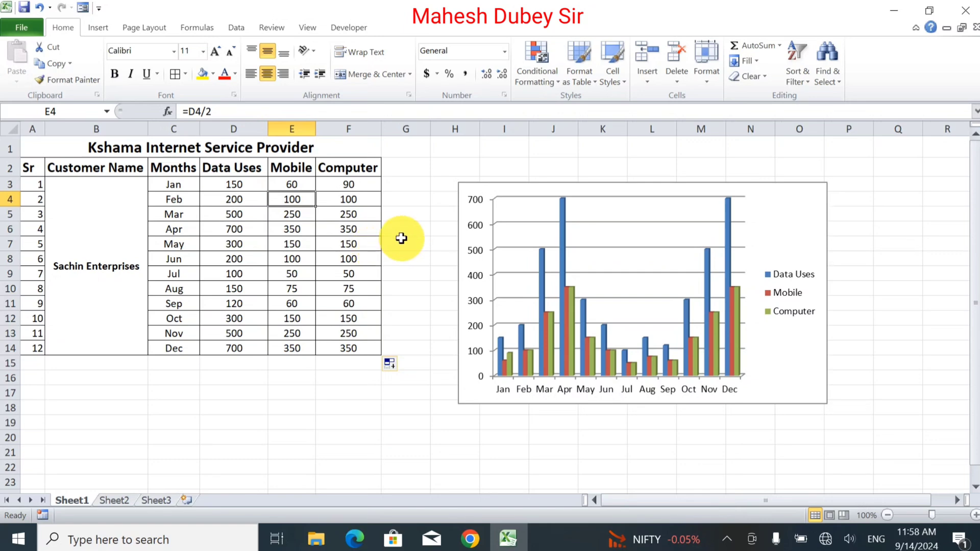
text(150)
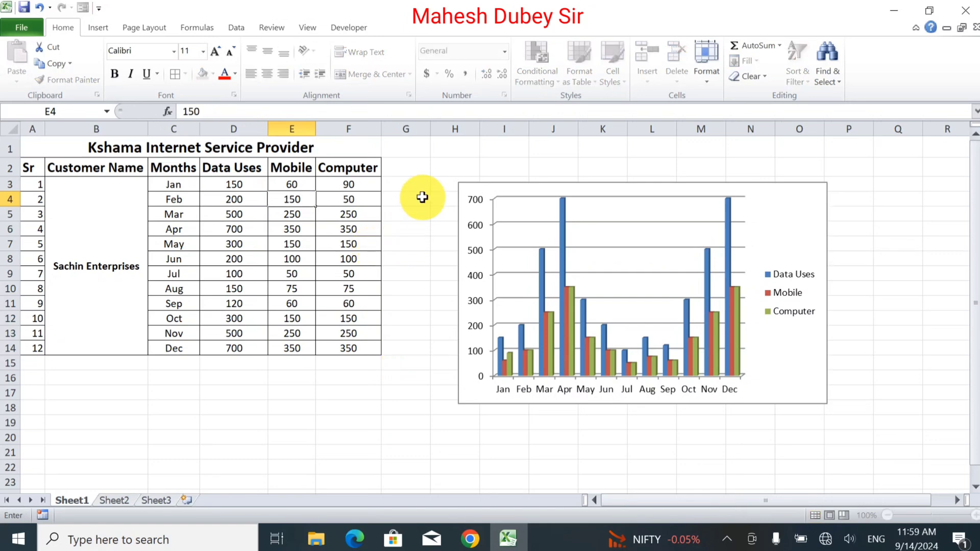
key(Return)
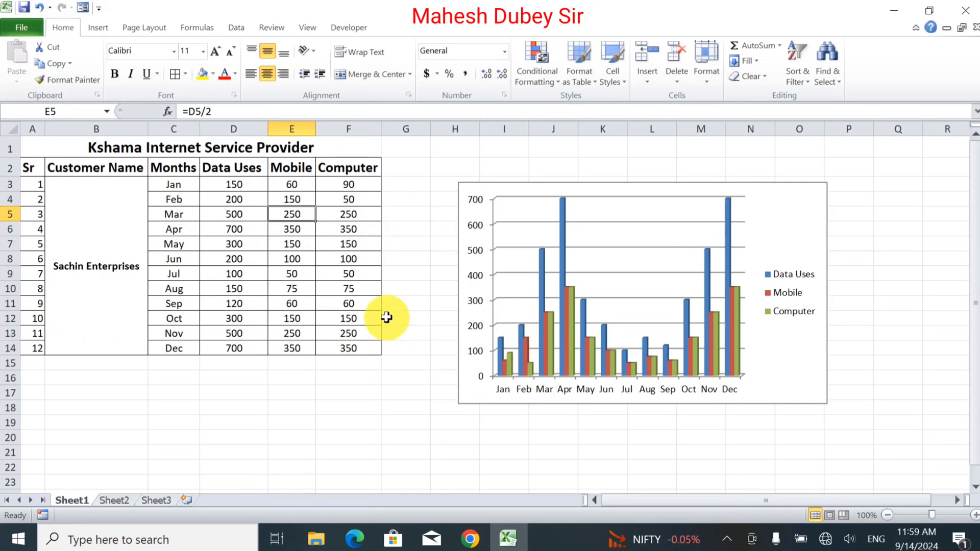
text(1)
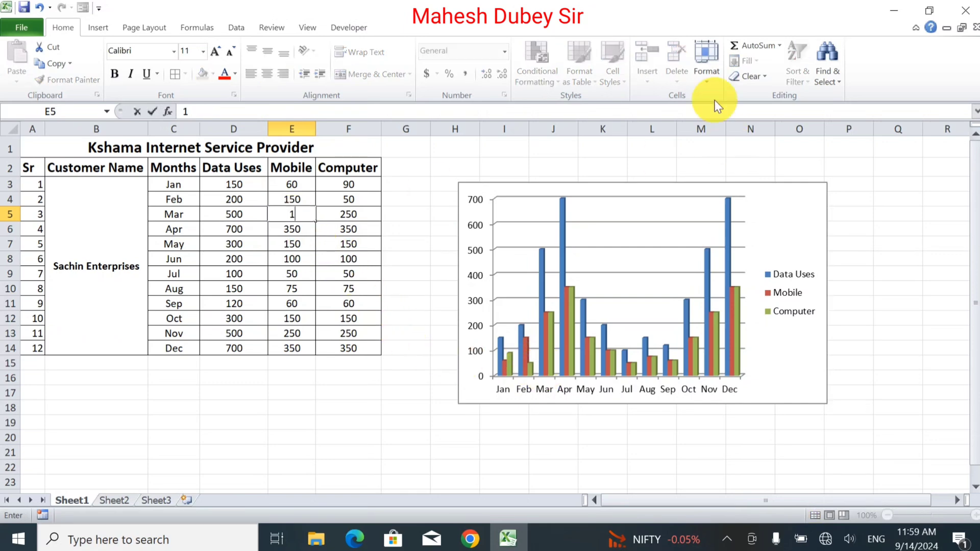
text(00)
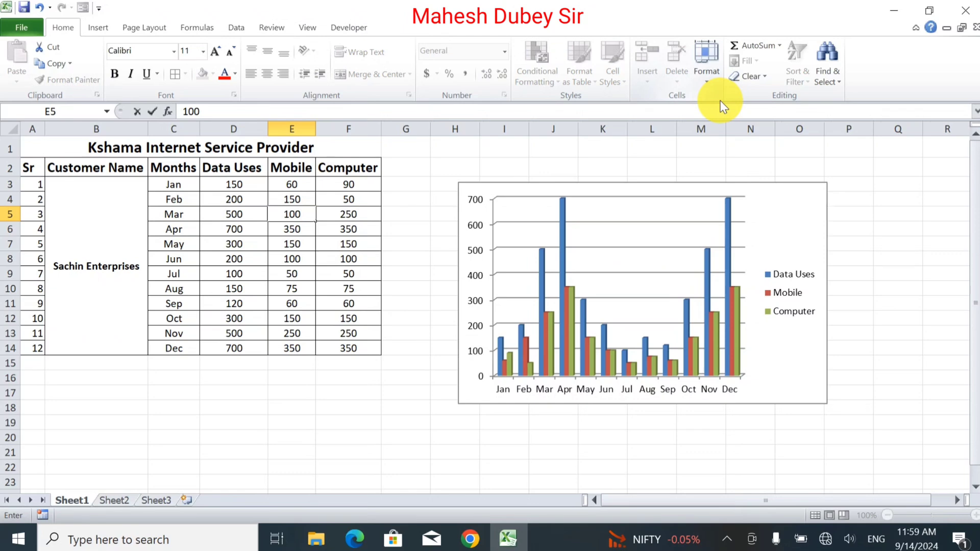
key(Return)
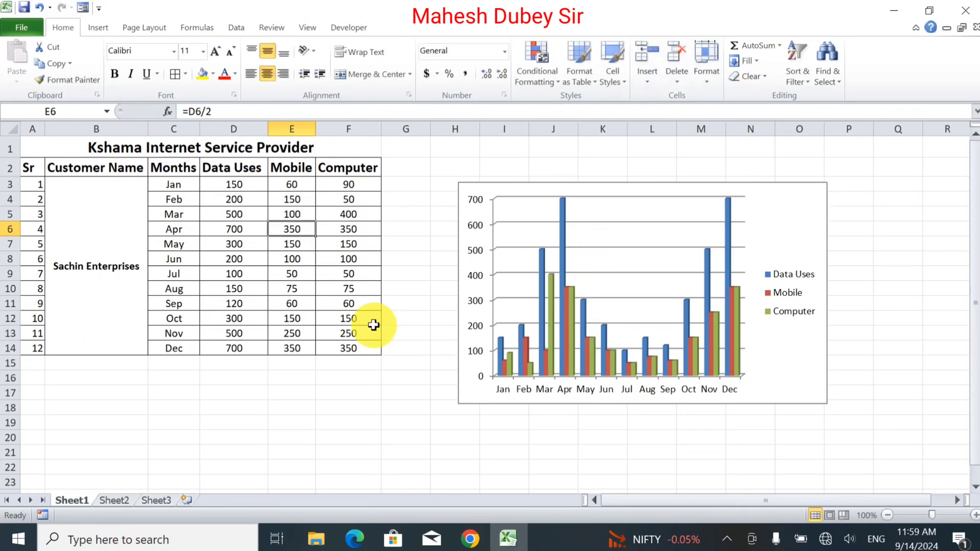
click(304, 318)
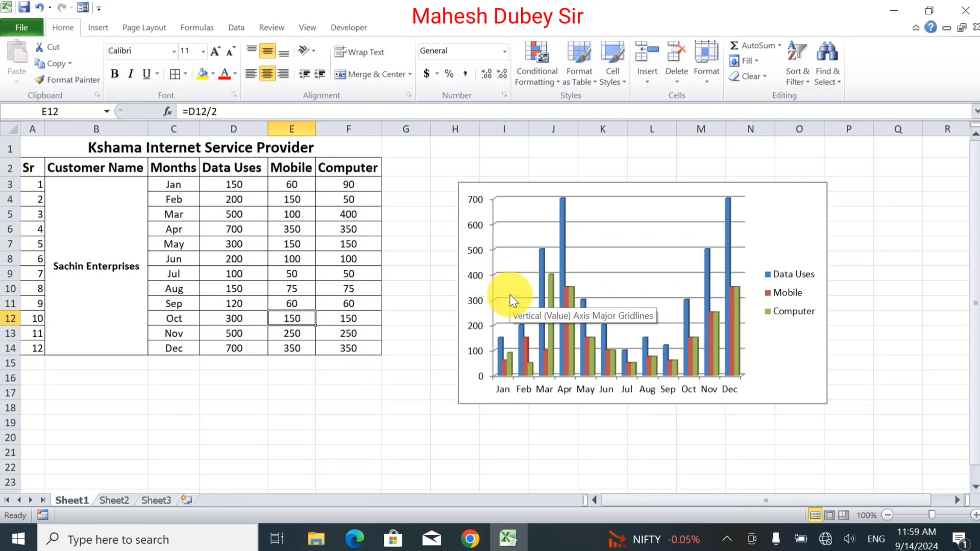
text(200)
key(Return)
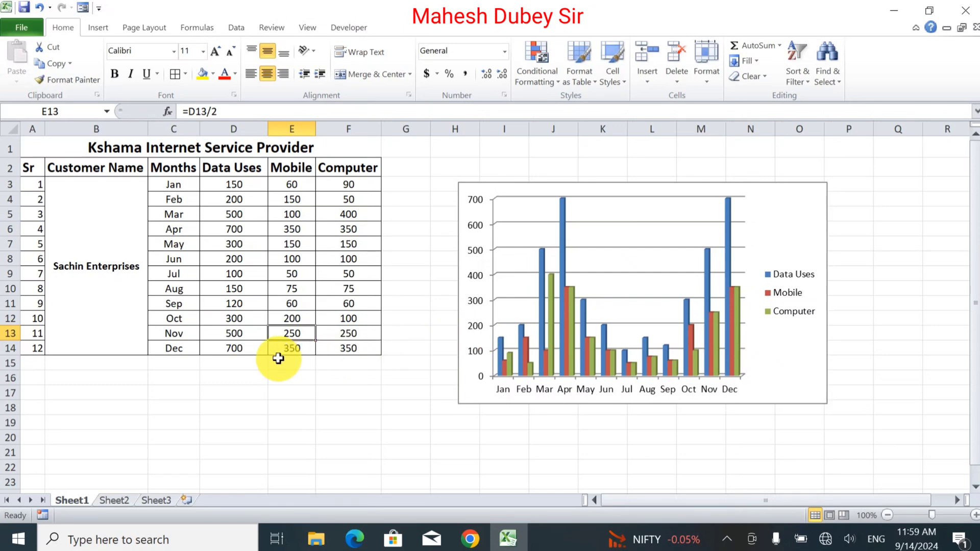
Set February's Data Uses value in D4 to 150.
click(231, 199)
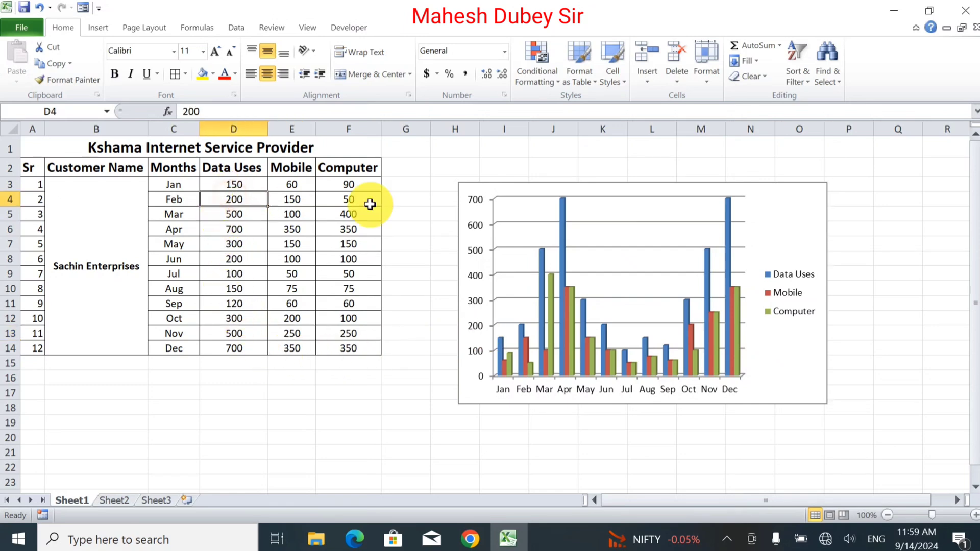
text(150)
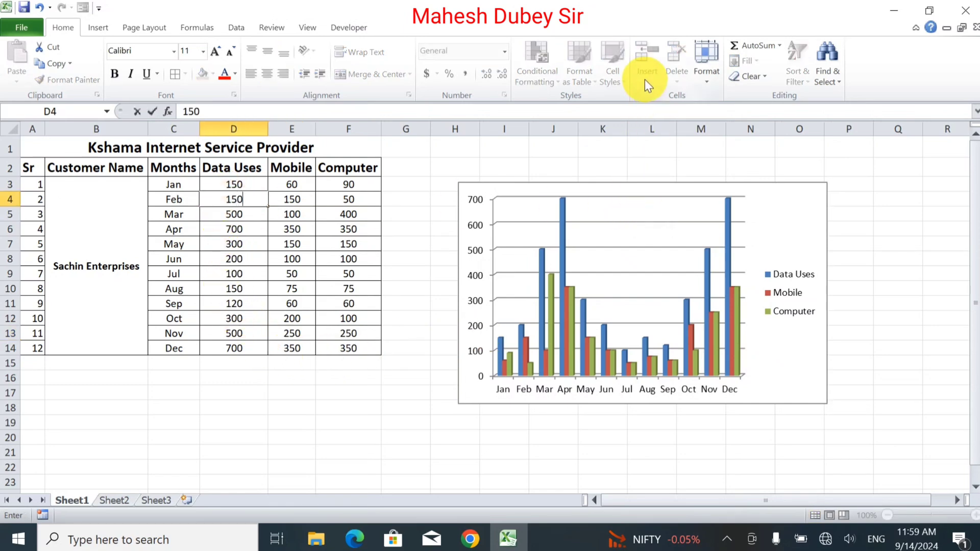
key(Return)
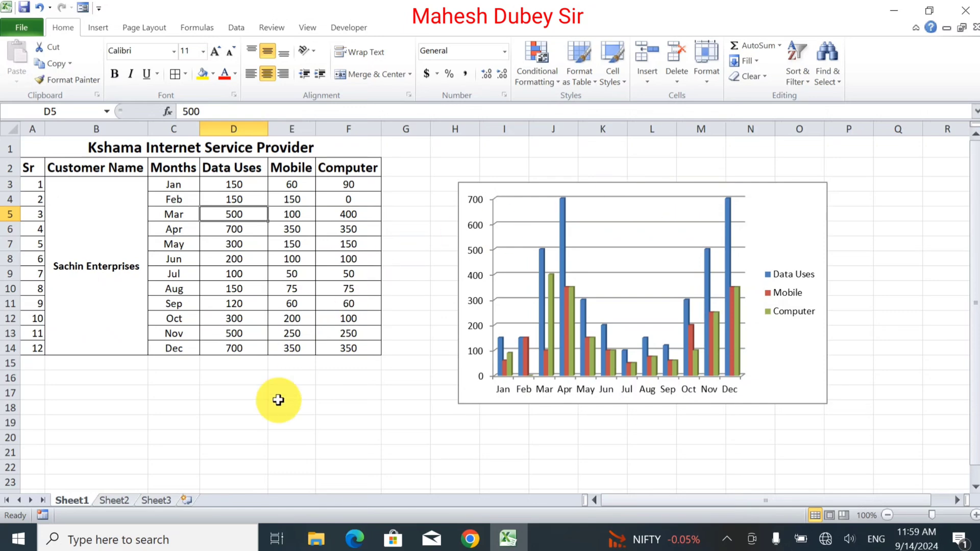
click(339, 462)
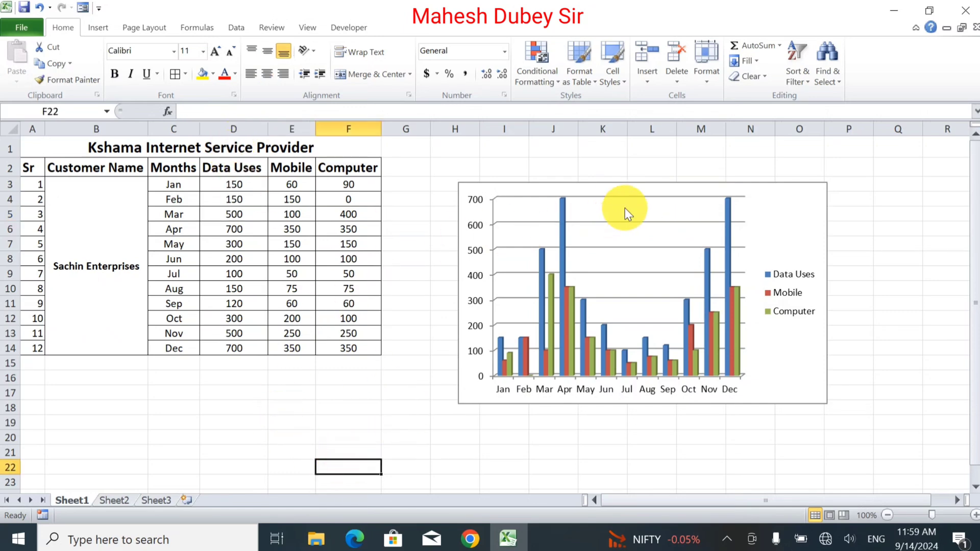
Apply the blue monochrome chart style to the column chart.
click(746, 199)
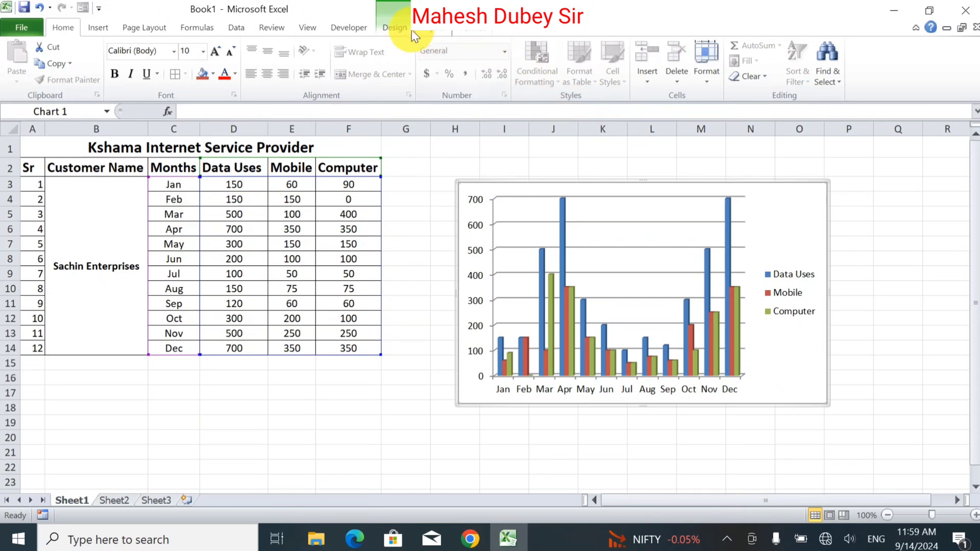
click(396, 28)
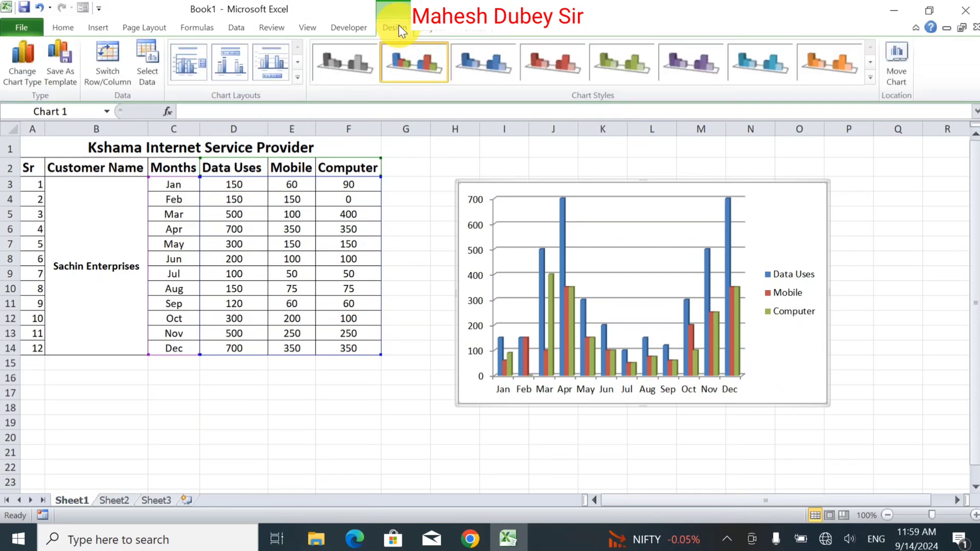
click(494, 57)
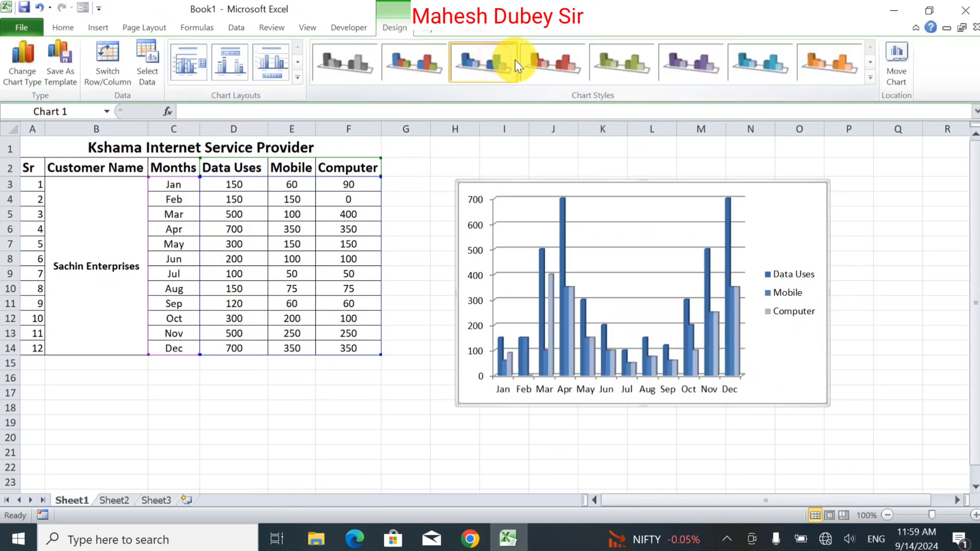
Try the red, green, purple and orange chart styles, and apply the multicolour blue, red and green style to the column chart.
click(551, 61)
click(620, 62)
click(691, 61)
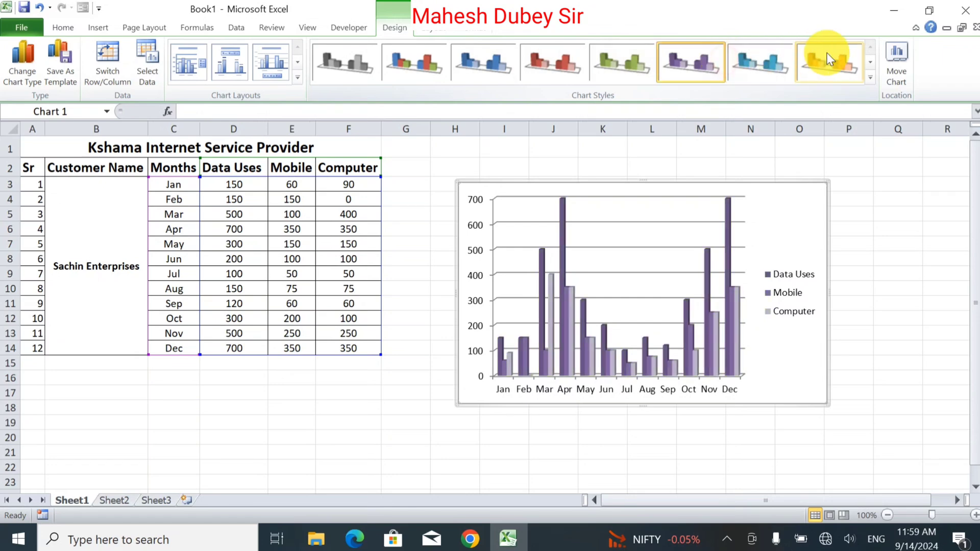
click(827, 57)
click(408, 71)
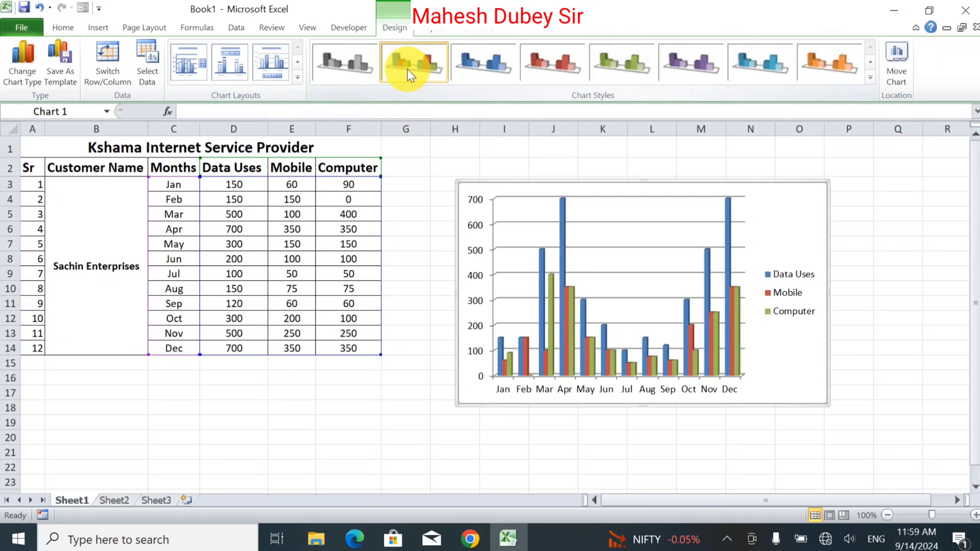
Try chart layouts with a chart title and a side legend, a top legend with data labels, and a bottom legend.
click(299, 63)
click(297, 47)
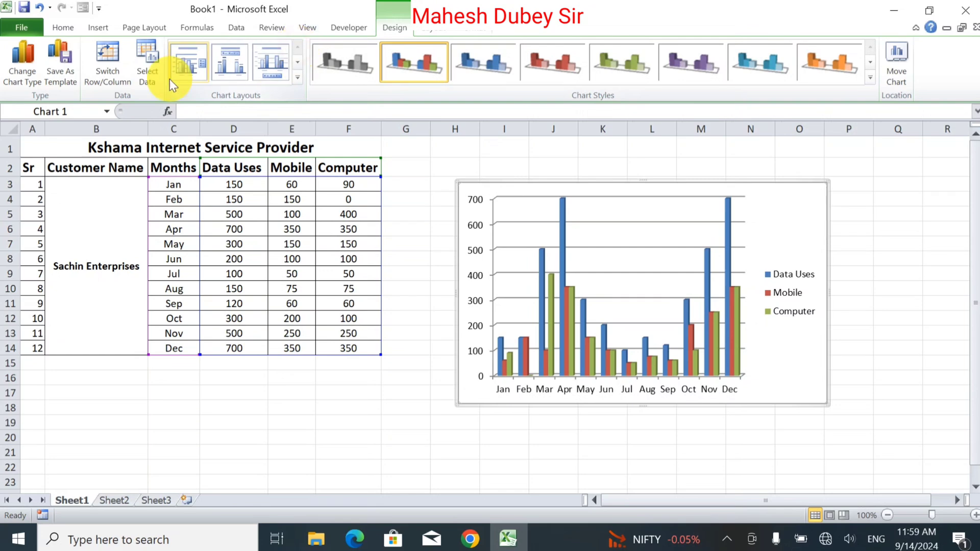
click(189, 57)
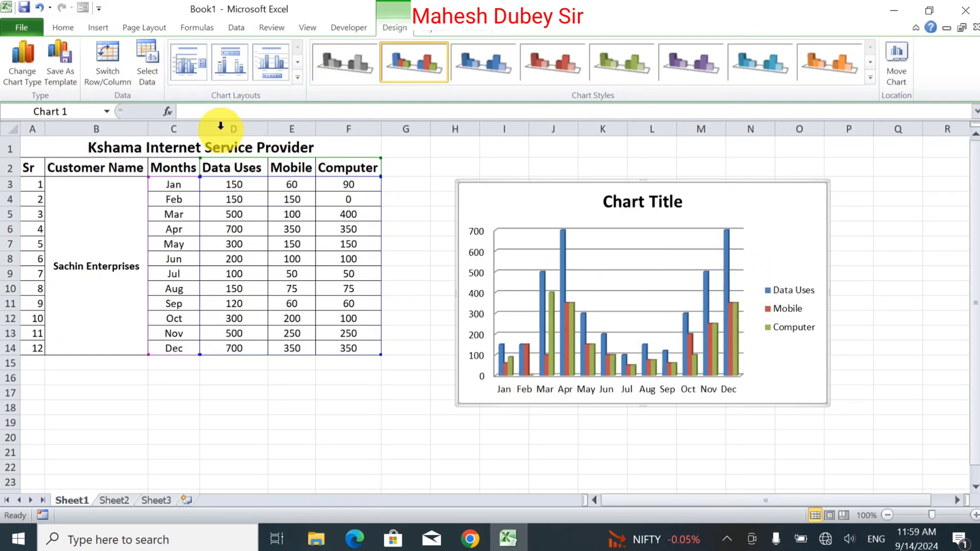
click(237, 67)
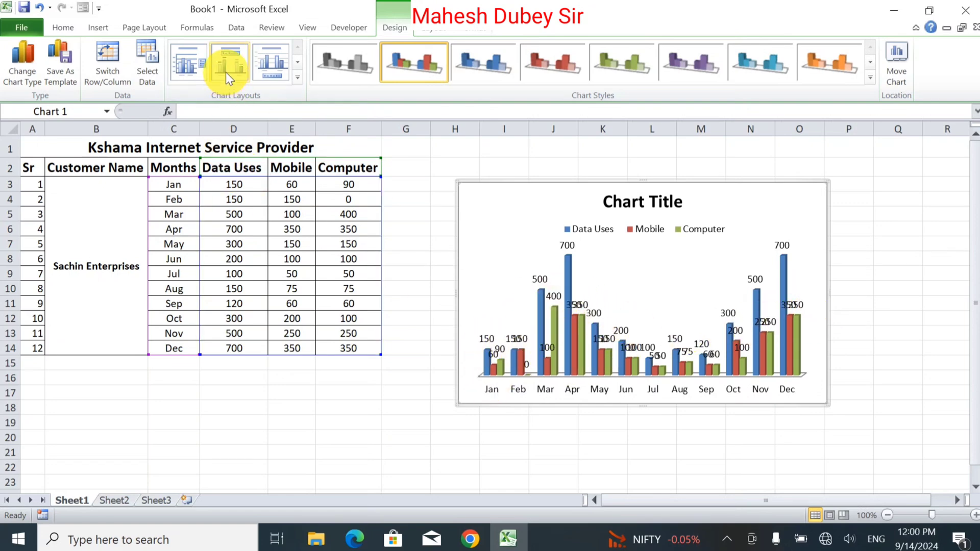
click(265, 68)
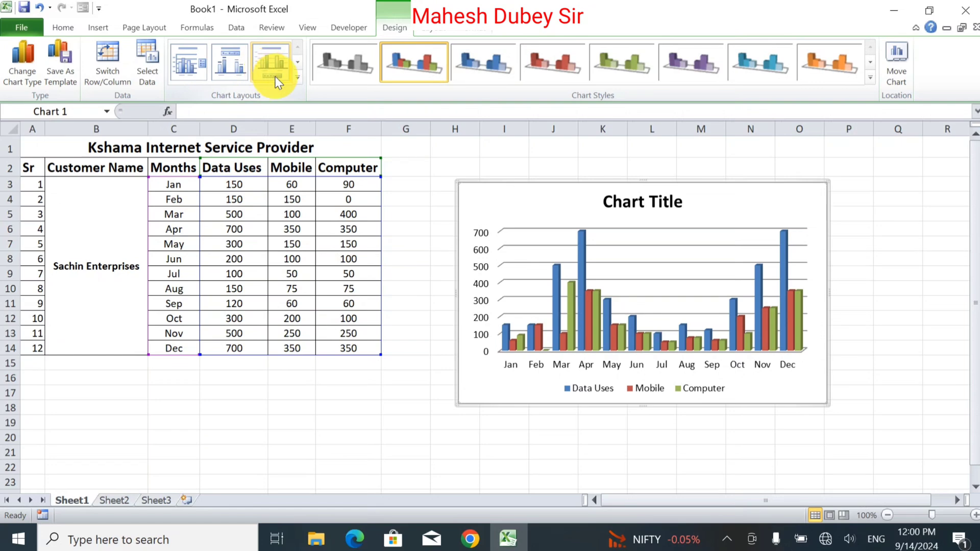
Try the axis-title and data-label layouts, and apply the chart layout with a title above and the legend beside the columns.
click(298, 62)
click(276, 66)
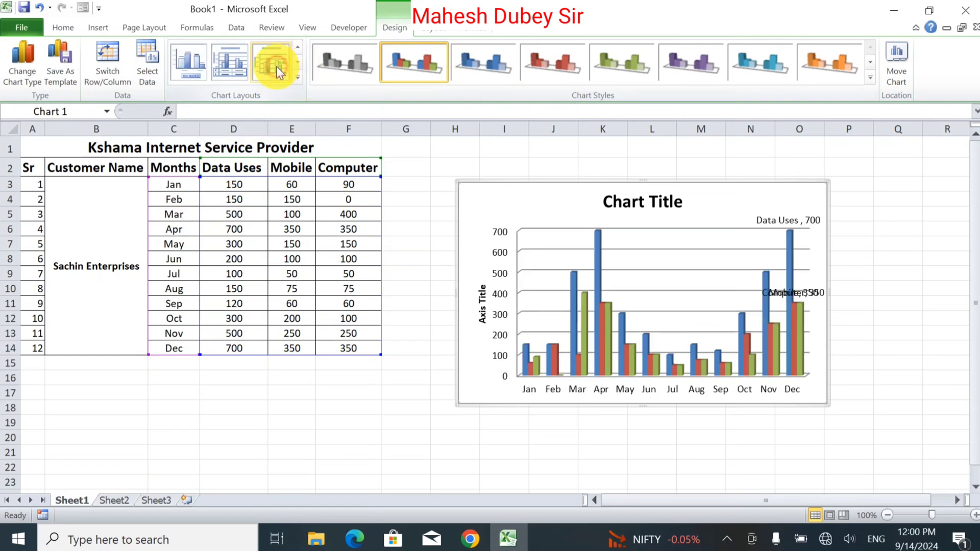
click(216, 65)
click(192, 66)
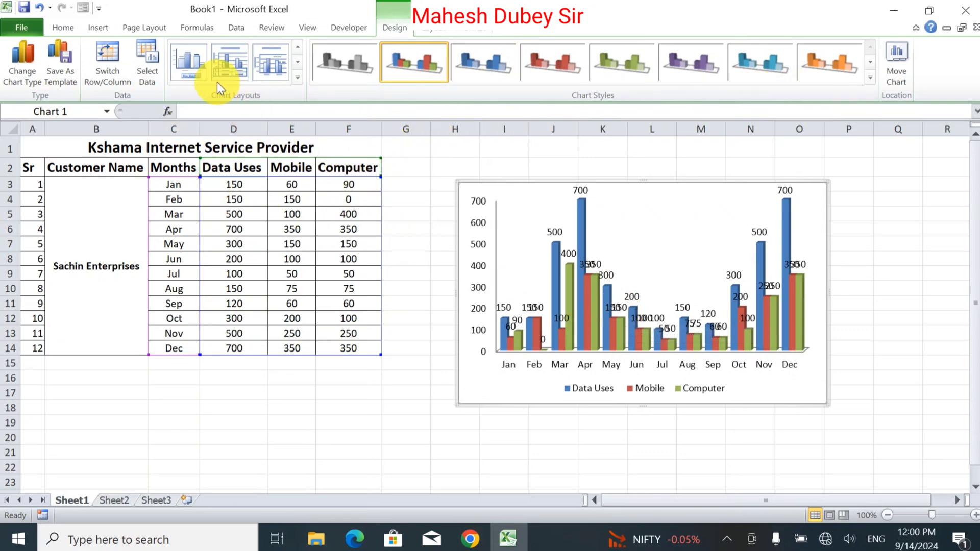
click(298, 62)
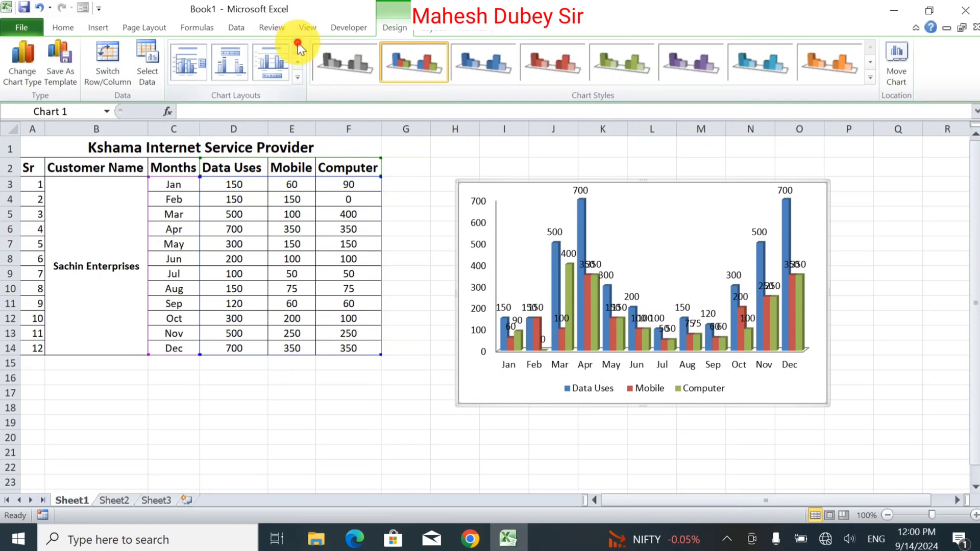
click(207, 73)
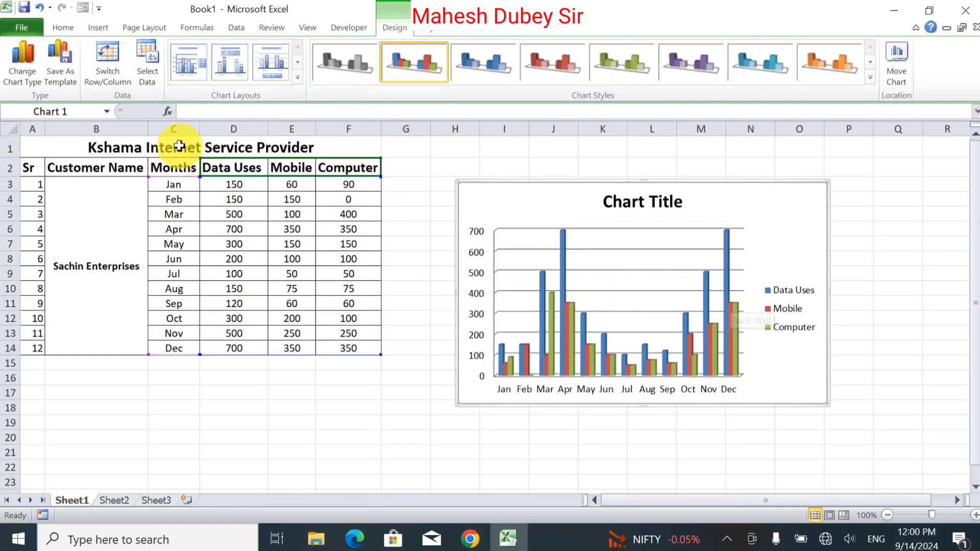
Switch the chart's rows and columns so months become the series and Data Uses, Mobile and Computer the categories.
click(116, 62)
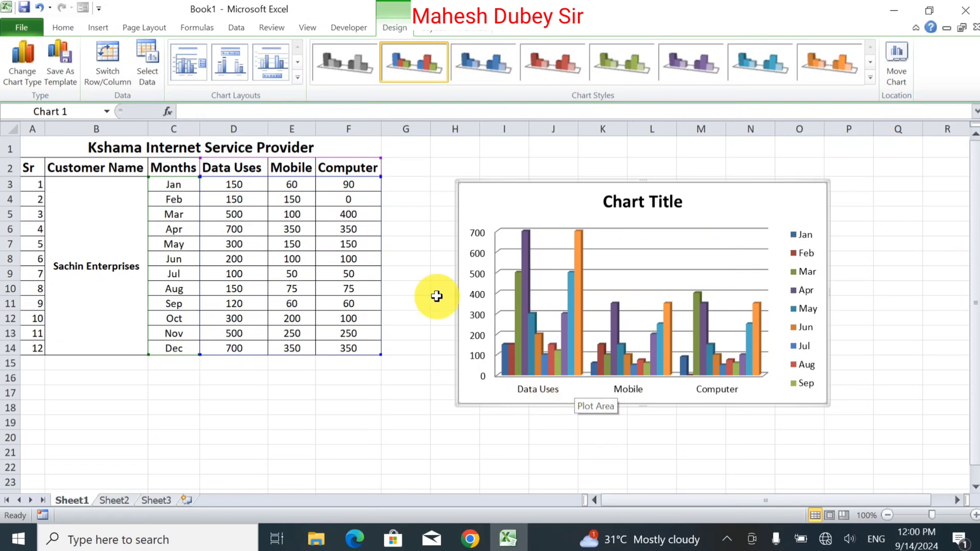
click(102, 64)
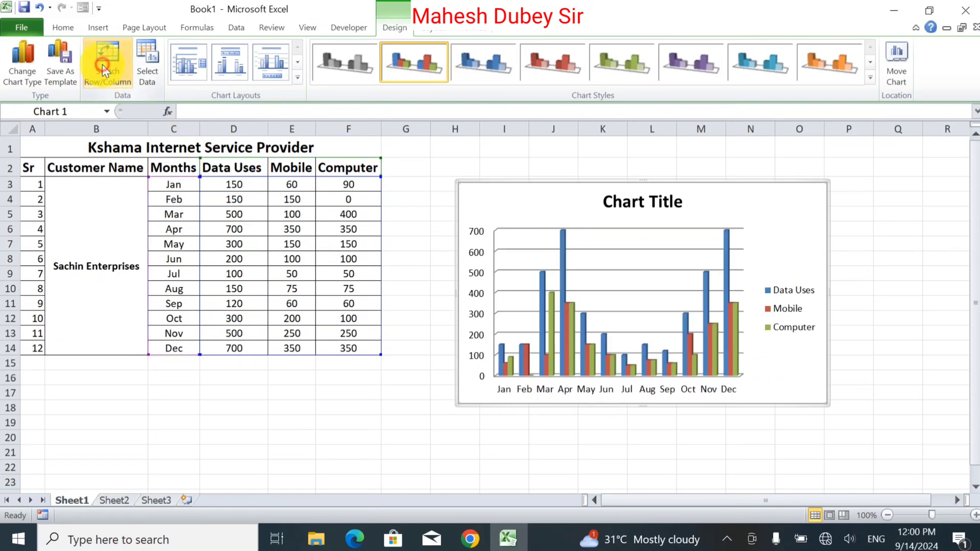
click(103, 67)
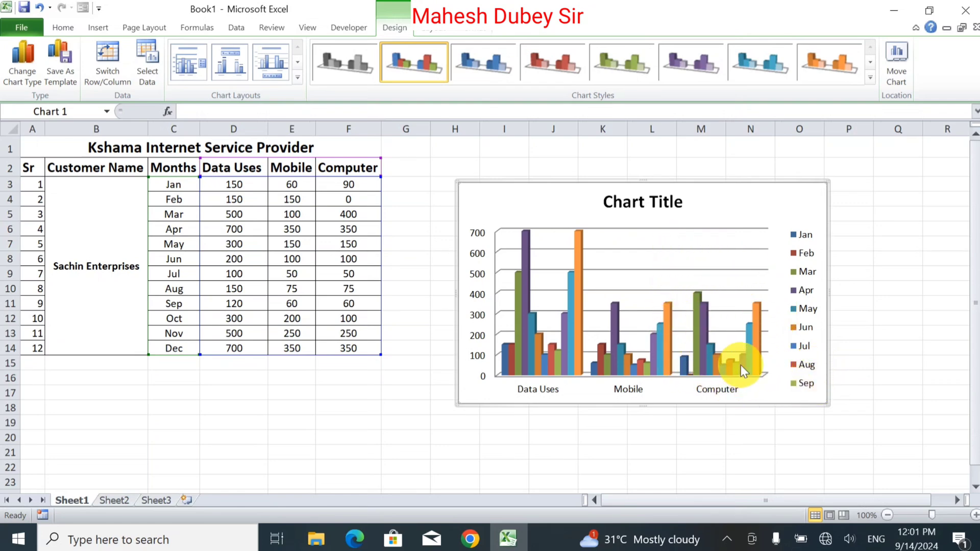
click(322, 394)
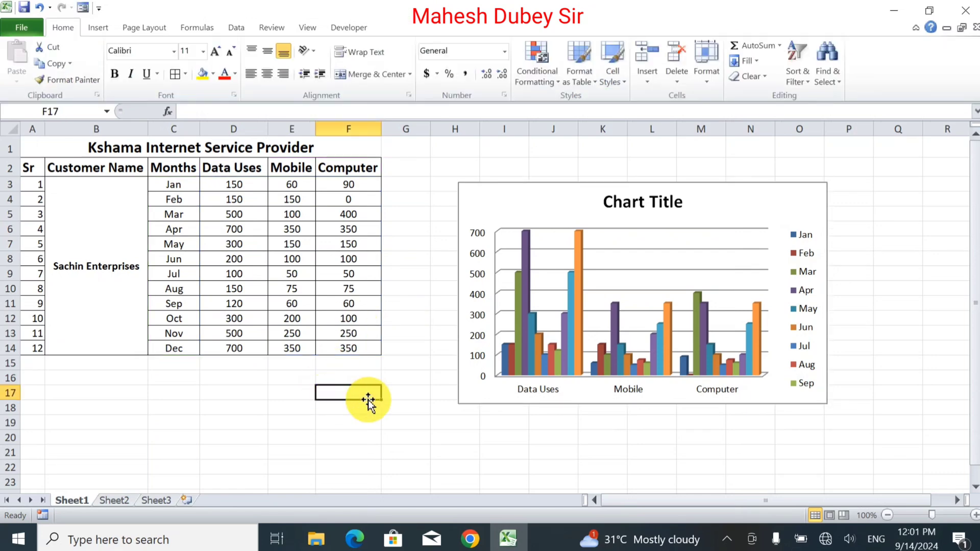
Look over the column chart types available for inserting a chart from the data table.
click(250, 215)
click(99, 28)
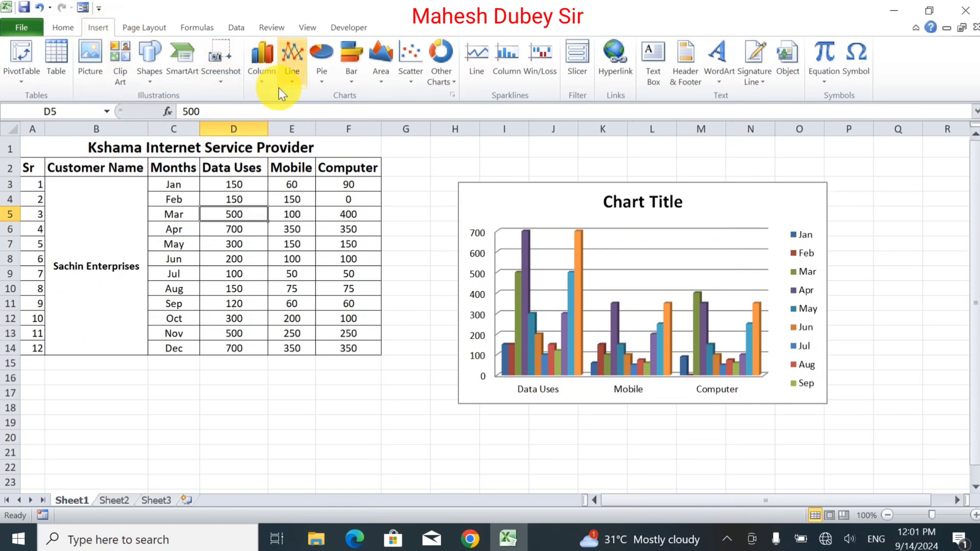
click(260, 64)
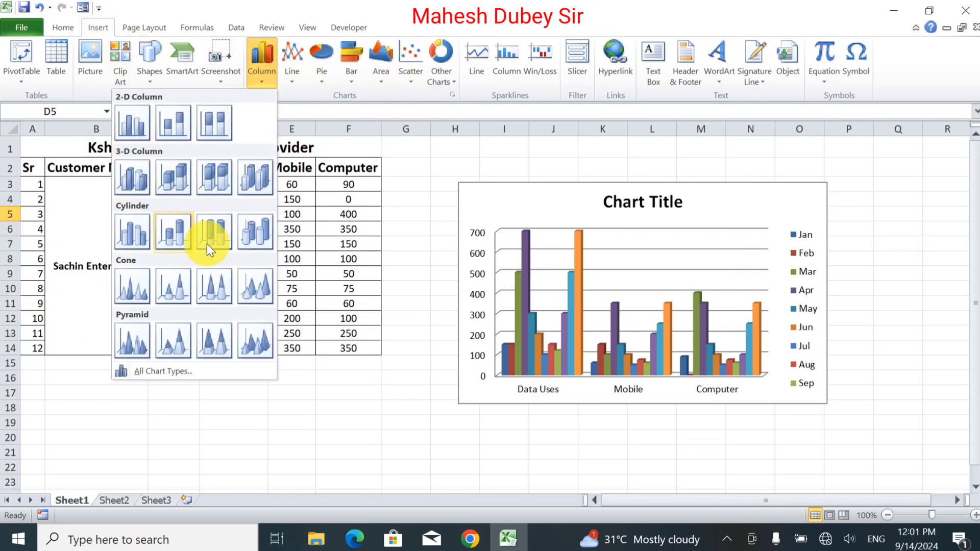
click(437, 192)
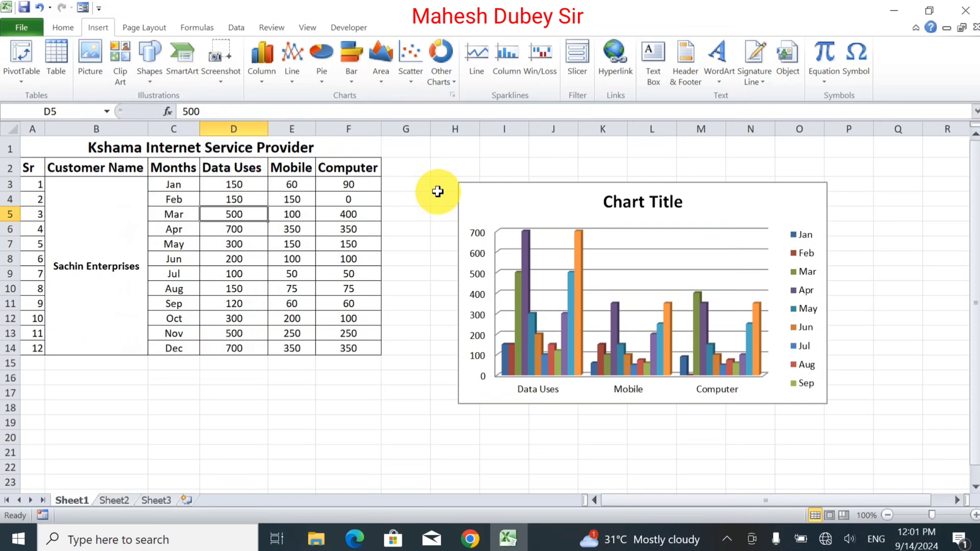
click(275, 82)
click(275, 81)
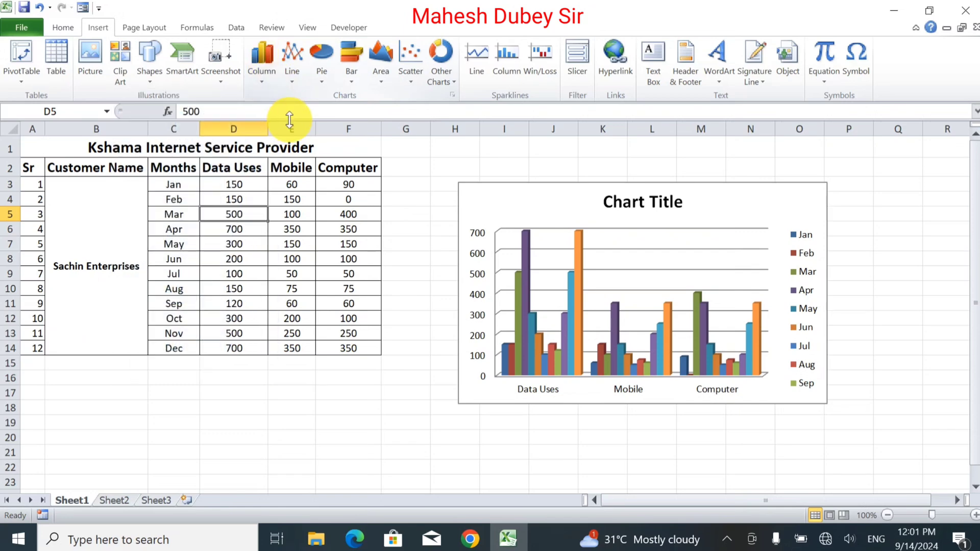
double_click(470, 172)
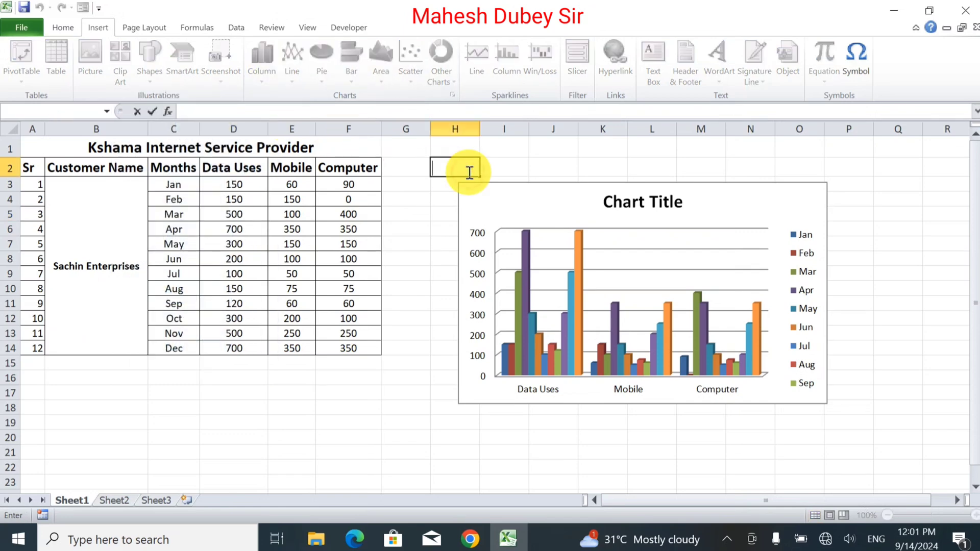
click(503, 174)
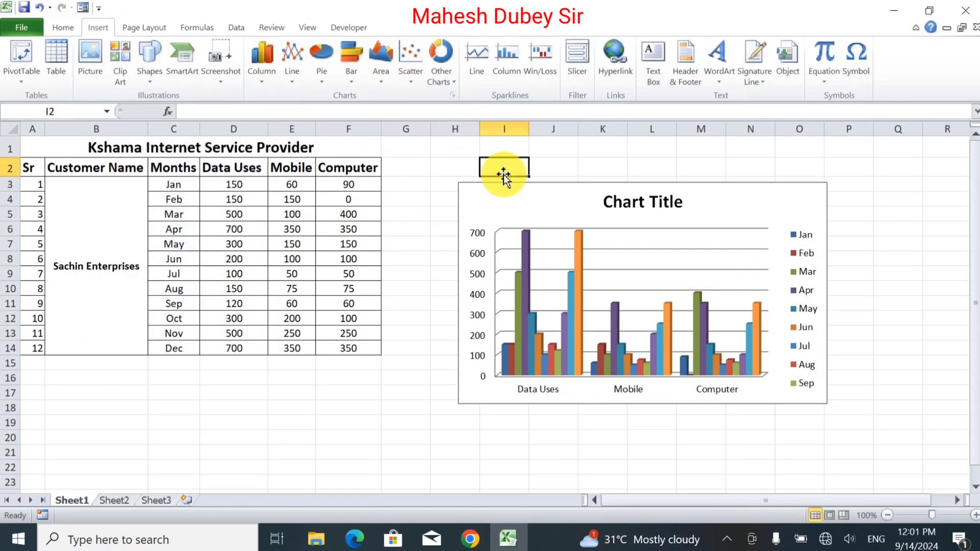